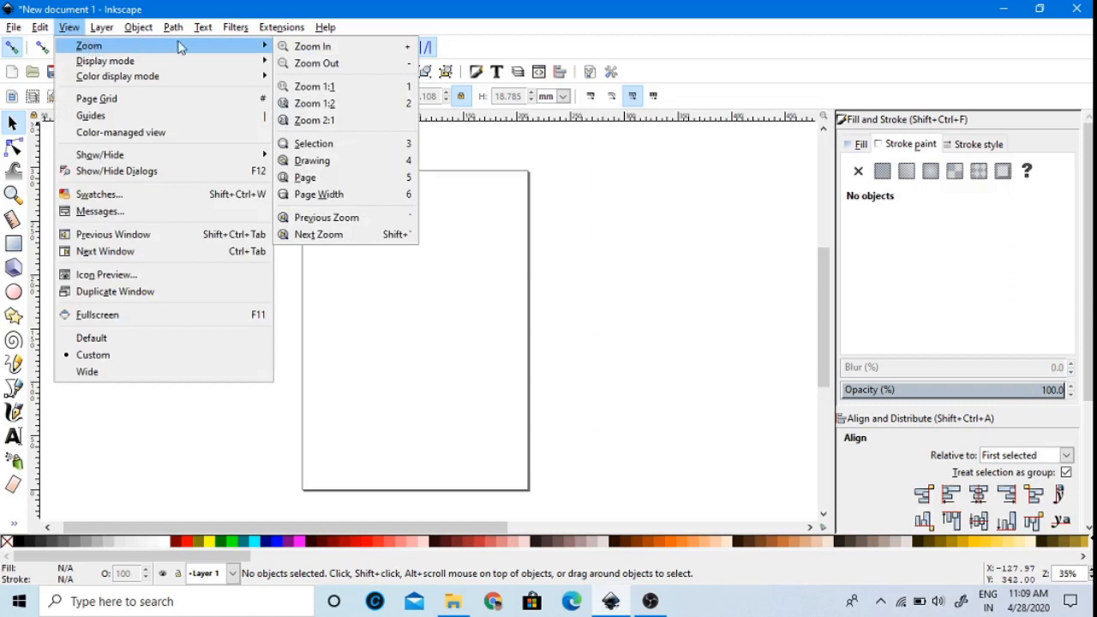
Step: Draw a rectangle about 148 mm wide and 110 mm high in the upper part of the page
{"action": "left_click", "coordinate": [314, 87]}
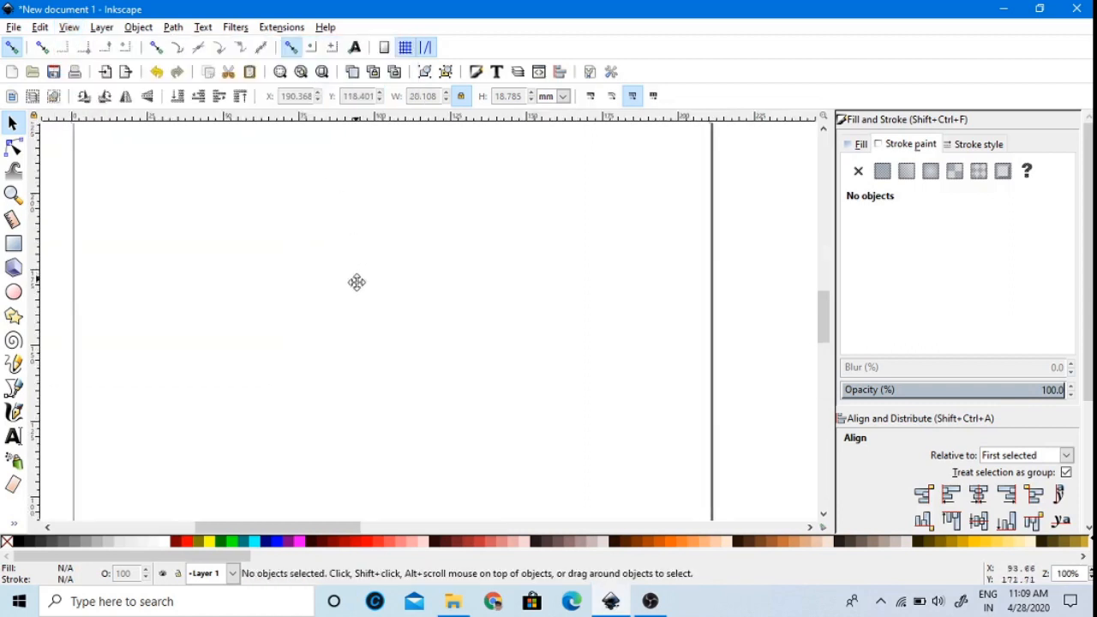
{"action": "left_click_drag", "start_coordinate": [357, 282], "coordinate": [407, 535]}
{"action": "left_click_drag", "start_coordinate": [344, 308], "coordinate": [309, 283]}
{"action": "left_click", "coordinate": [12, 243]}
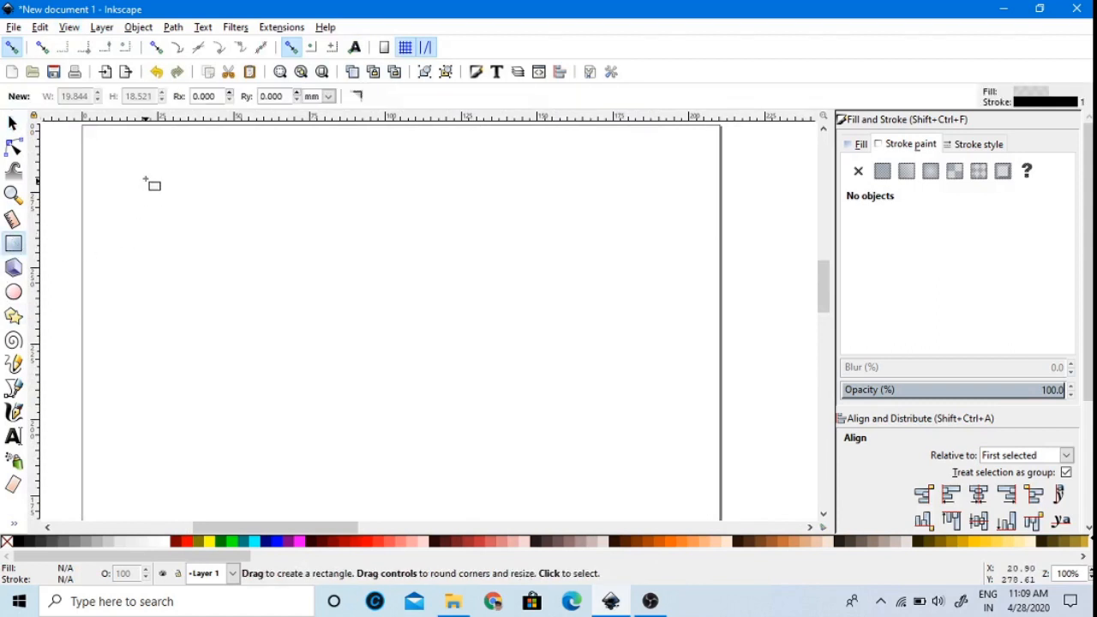
{"action": "mouse_move", "coordinate": [142, 172]}
{"action": "left_mouse_down"}
{"action": "mouse_move", "coordinate": [545, 299]}
{"action": "mouse_move", "coordinate": [596, 375]}
{"action": "mouse_move", "coordinate": [591, 506]}
{"action": "left_mouse_up"}
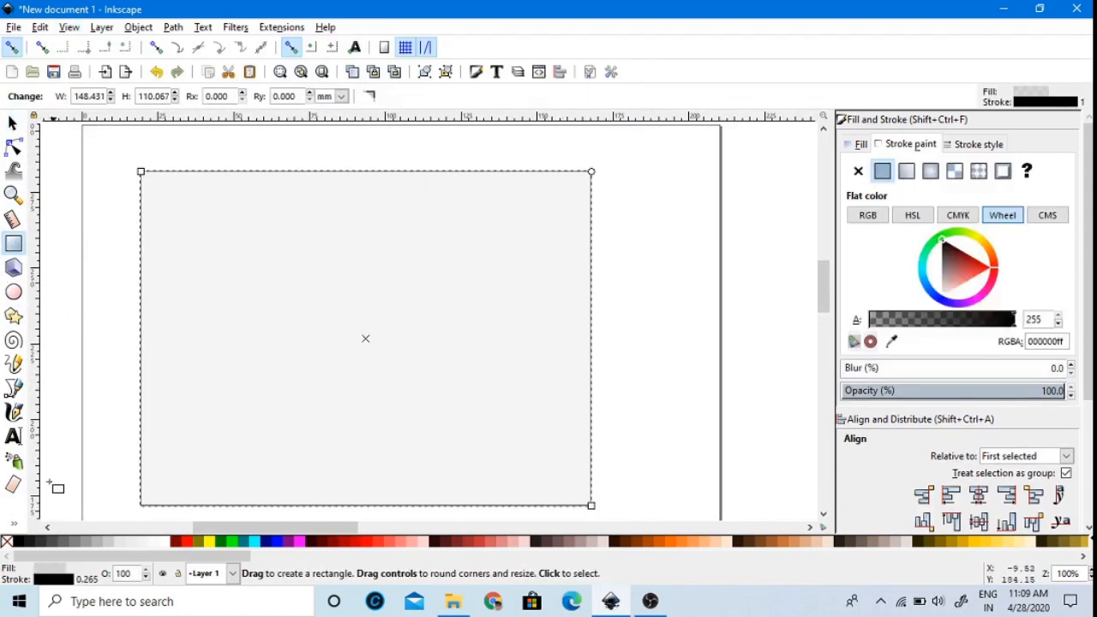
Step: Fill the rectangle with fully opaque black (alpha 255) and remove its stroke
{"action": "left_click", "coordinate": [24, 550]}
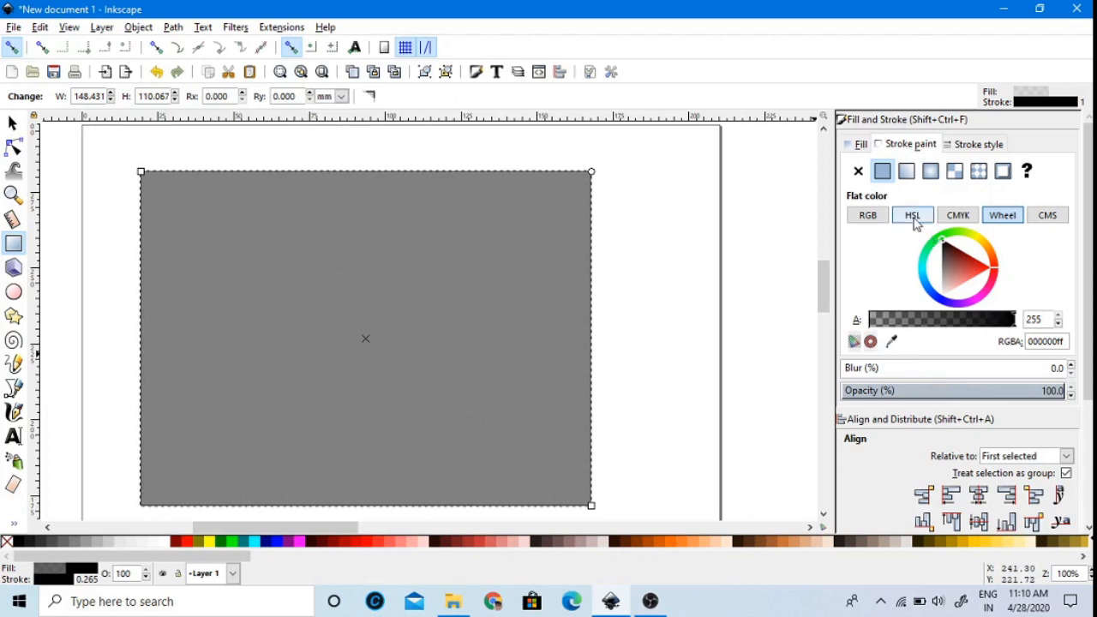
{"action": "left_click", "coordinate": [861, 145]}
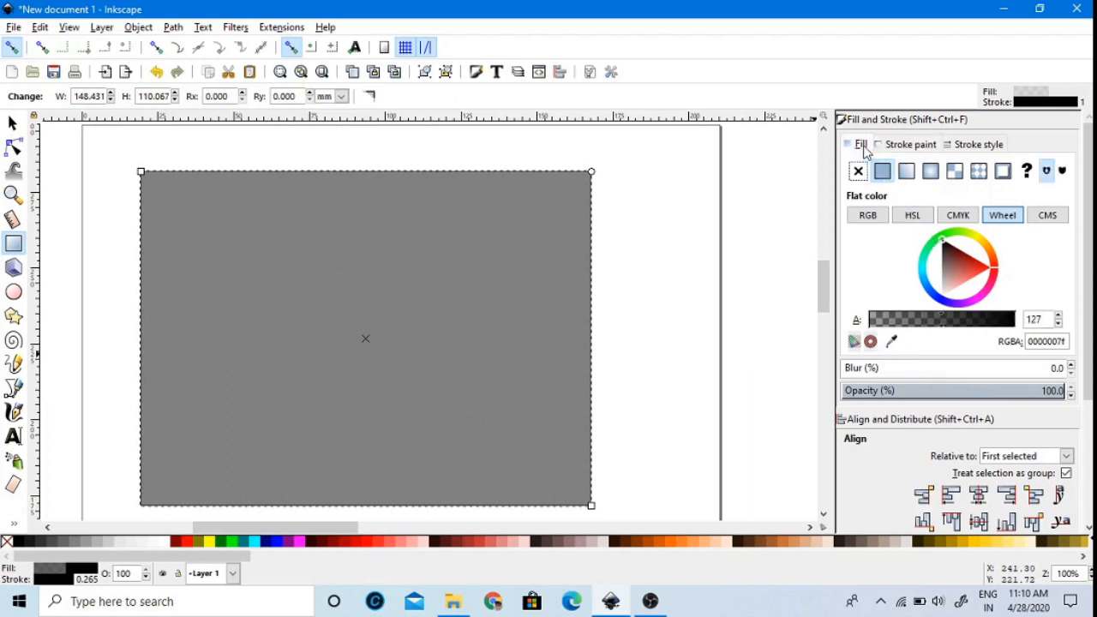
{"action": "left_click", "coordinate": [1010, 318]}
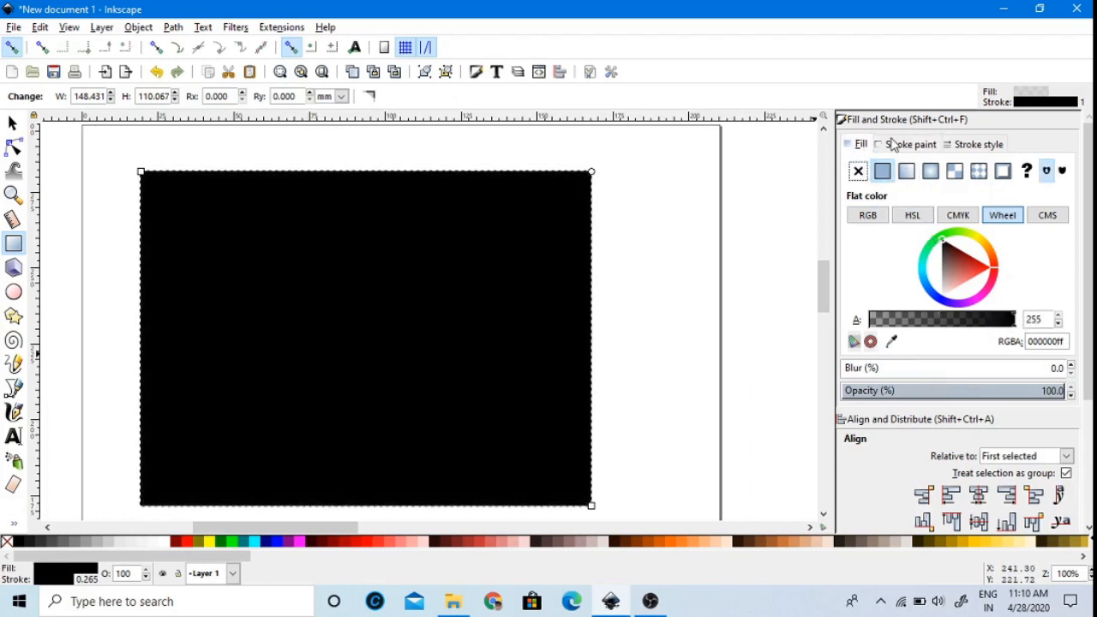
{"action": "left_click", "coordinate": [892, 146]}
{"action": "left_click", "coordinate": [858, 170]}
{"action": "left_click", "coordinate": [653, 279]}
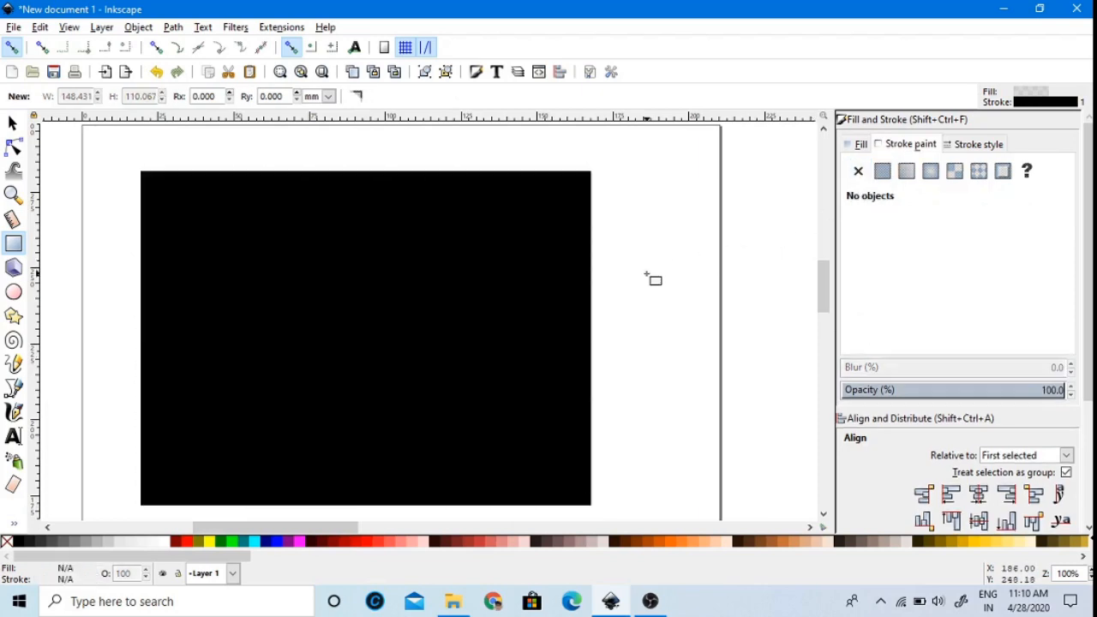
Step: Move the black rectangle up and to the right, to about X 33.9 mm, Y 177.8 mm
{"action": "left_click", "coordinate": [12, 122]}
{"action": "left_click_drag", "start_coordinate": [298, 285], "coordinate": [342, 266]}
{"action": "left_click", "coordinate": [141, 286]}
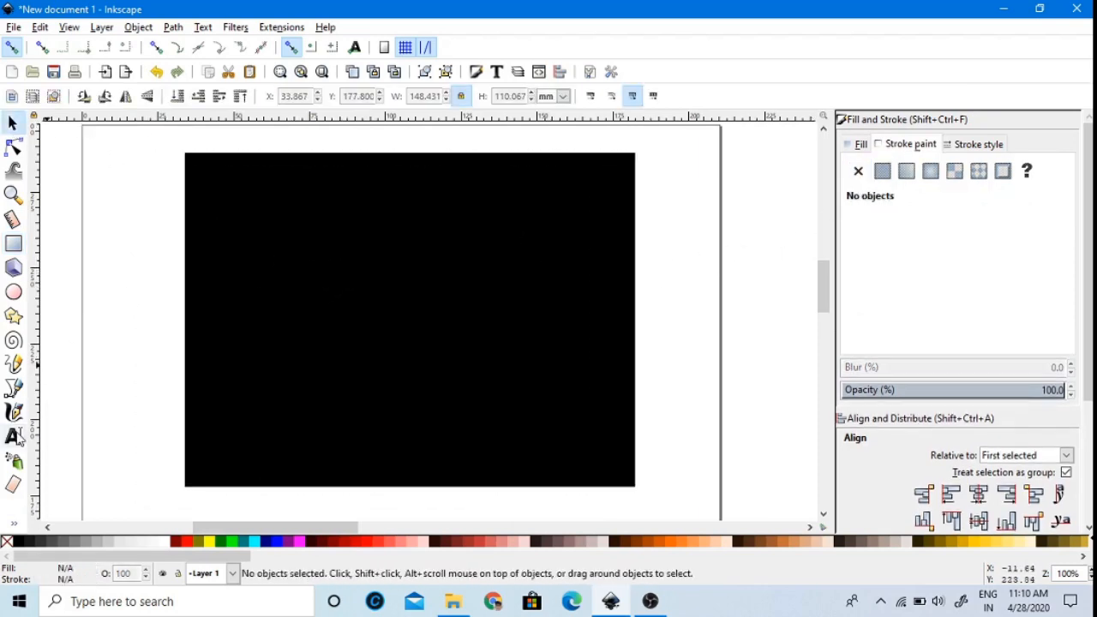
Step: Add the text "CREATURE" on the empty page area below the black rectangle
{"action": "left_click", "coordinate": [14, 436]}
{"action": "scroll", "coordinate": [111, 378], "scroll_direction": "down", "scroll_amount": 5}
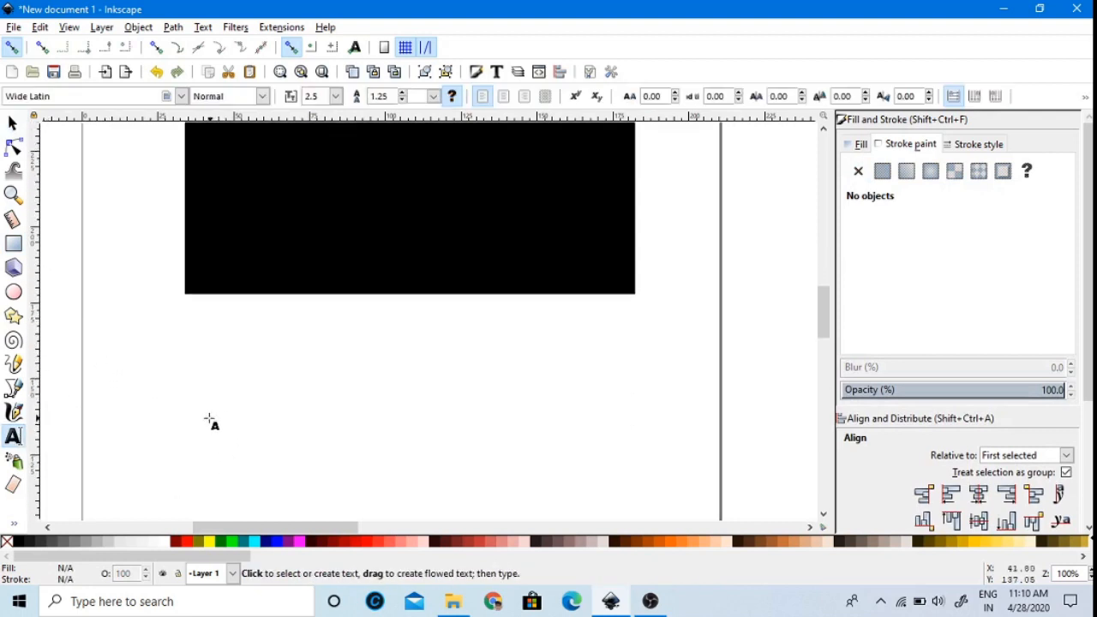
{"action": "left_click", "coordinate": [202, 414]}
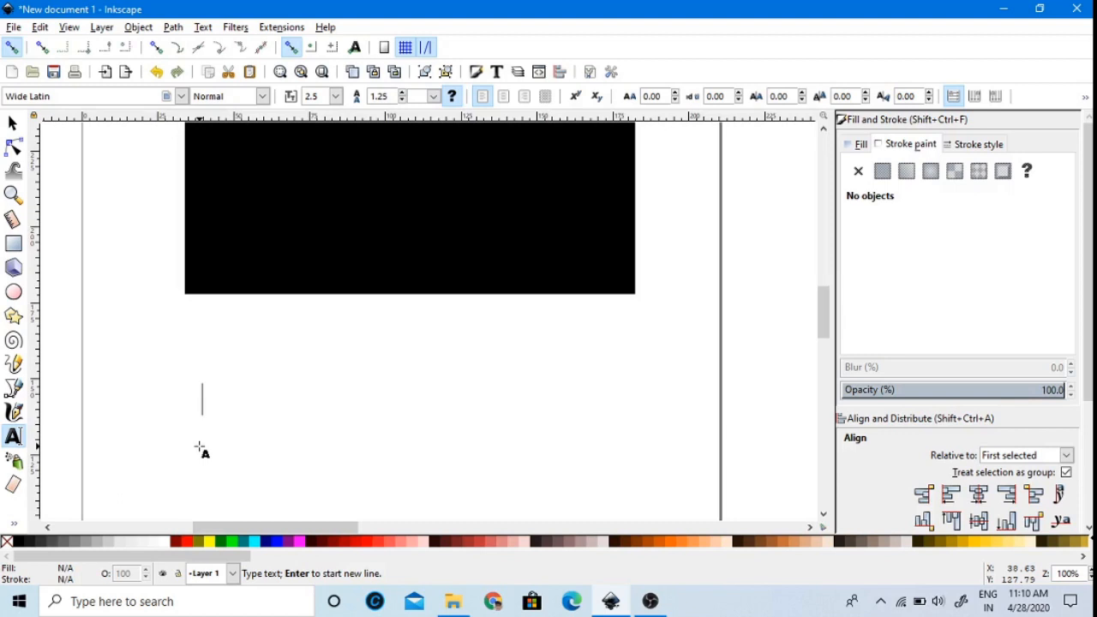
{"action": "type", "text": "CREATURE"}
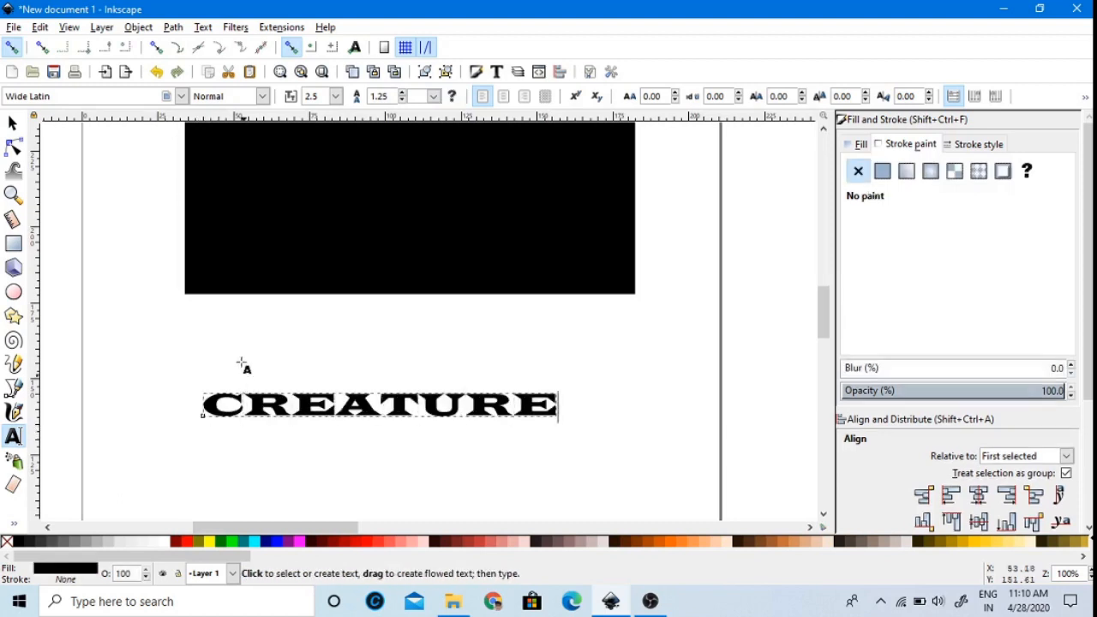
Step: Set the font of the CREATURE text to MS Reference Sans Serif
{"action": "left_click", "coordinate": [182, 96]}
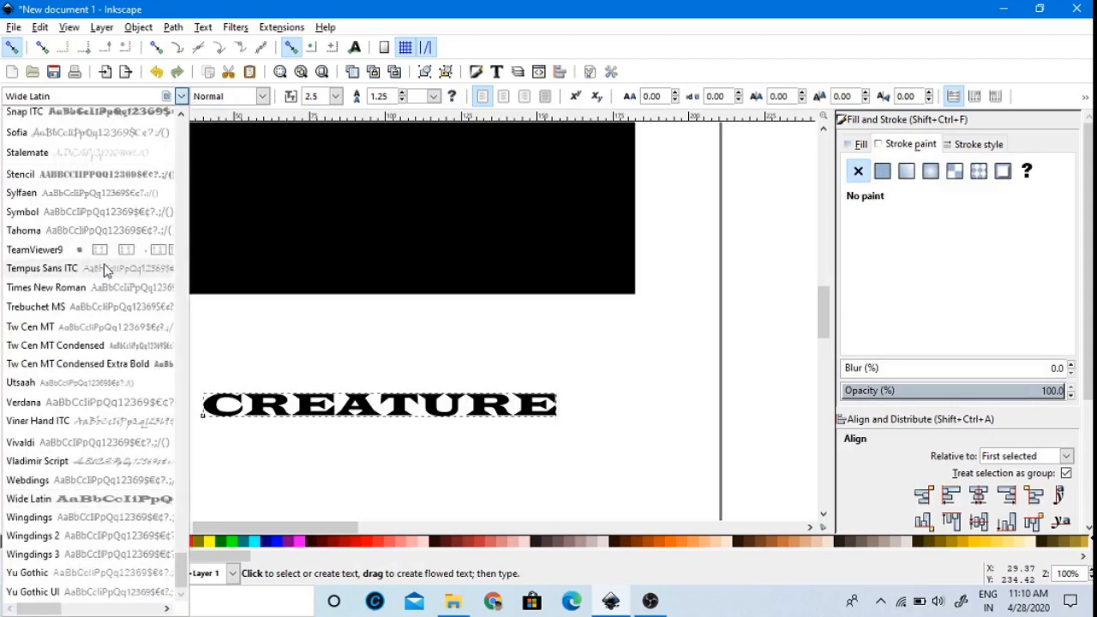
{"action": "scroll", "coordinate": [99, 266], "scroll_direction": "up", "scroll_amount": 6}
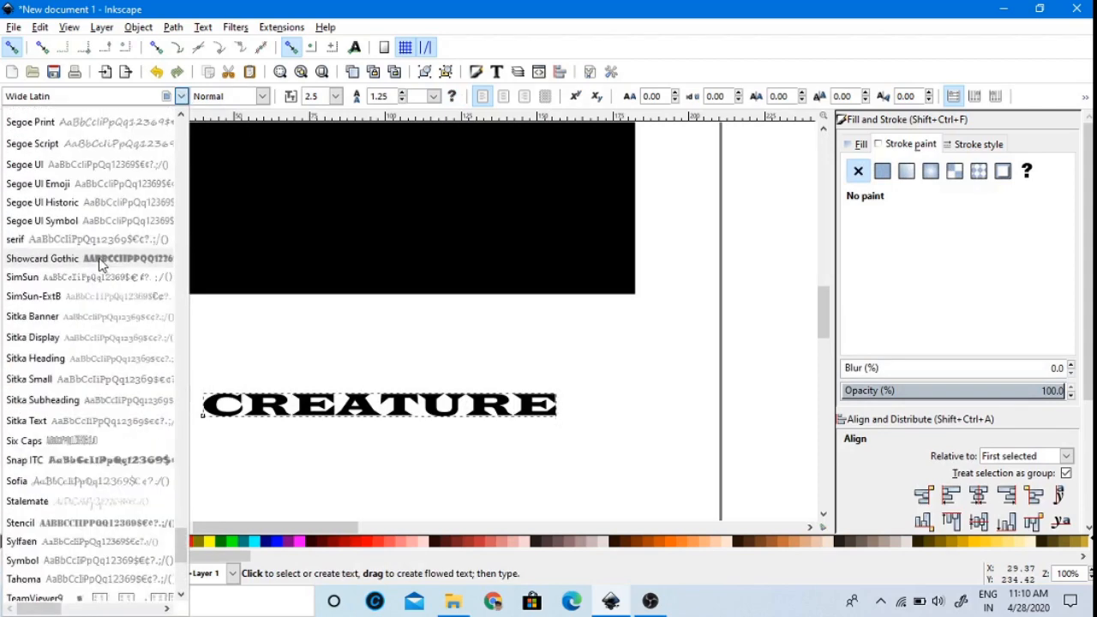
{"action": "scroll", "coordinate": [99, 265], "scroll_direction": "up", "scroll_amount": 5}
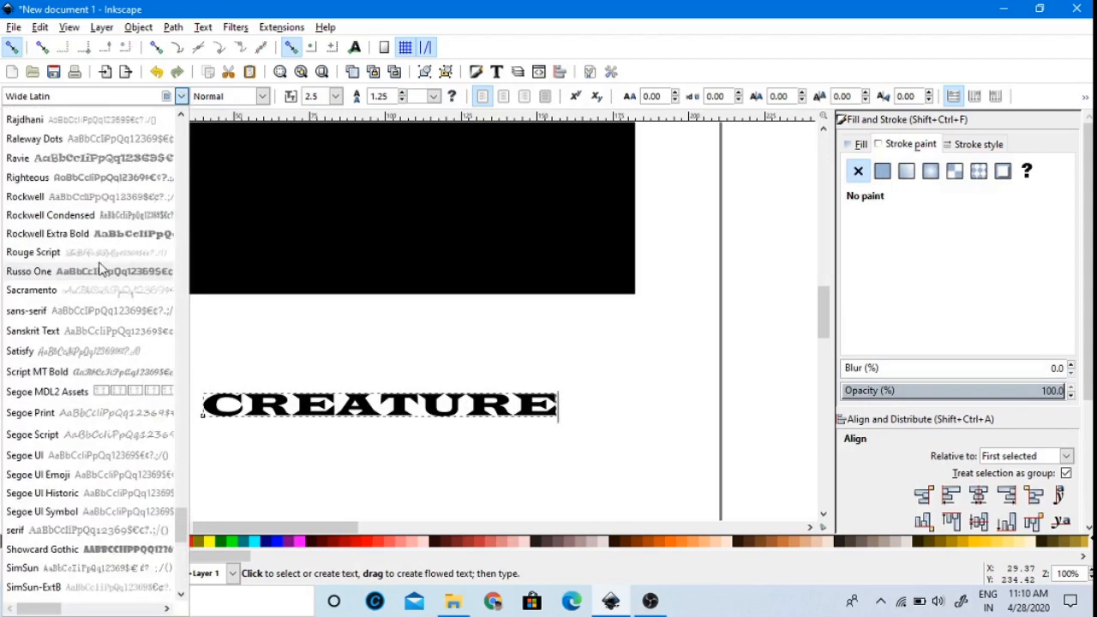
{"action": "scroll", "coordinate": [100, 265], "scroll_direction": "up", "scroll_amount": 5}
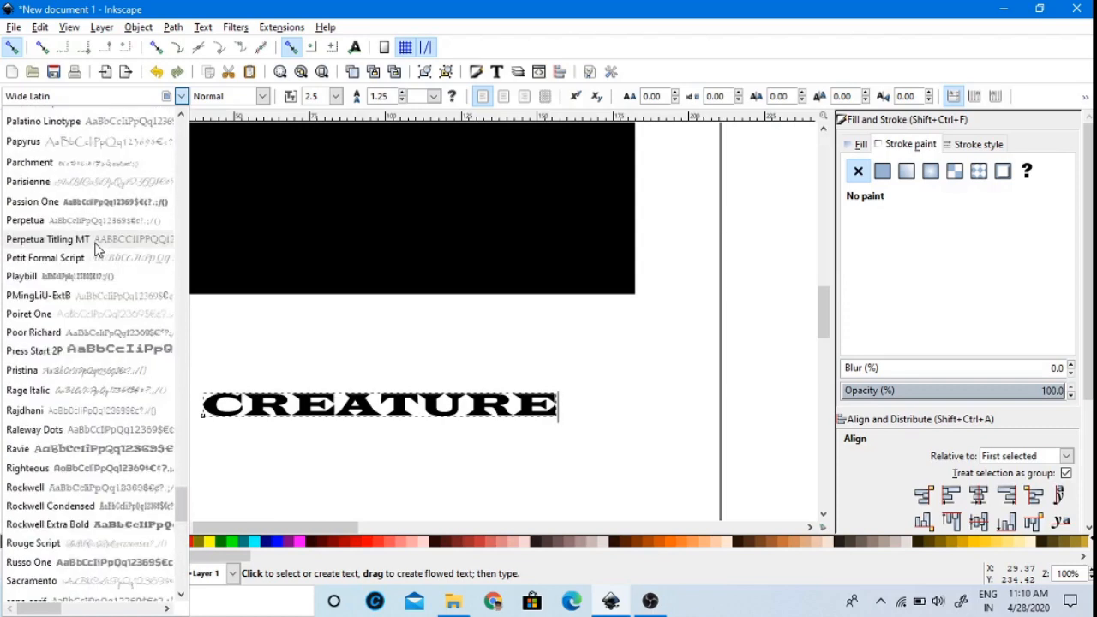
{"action": "scroll", "coordinate": [97, 248], "scroll_direction": "up", "scroll_amount": 5}
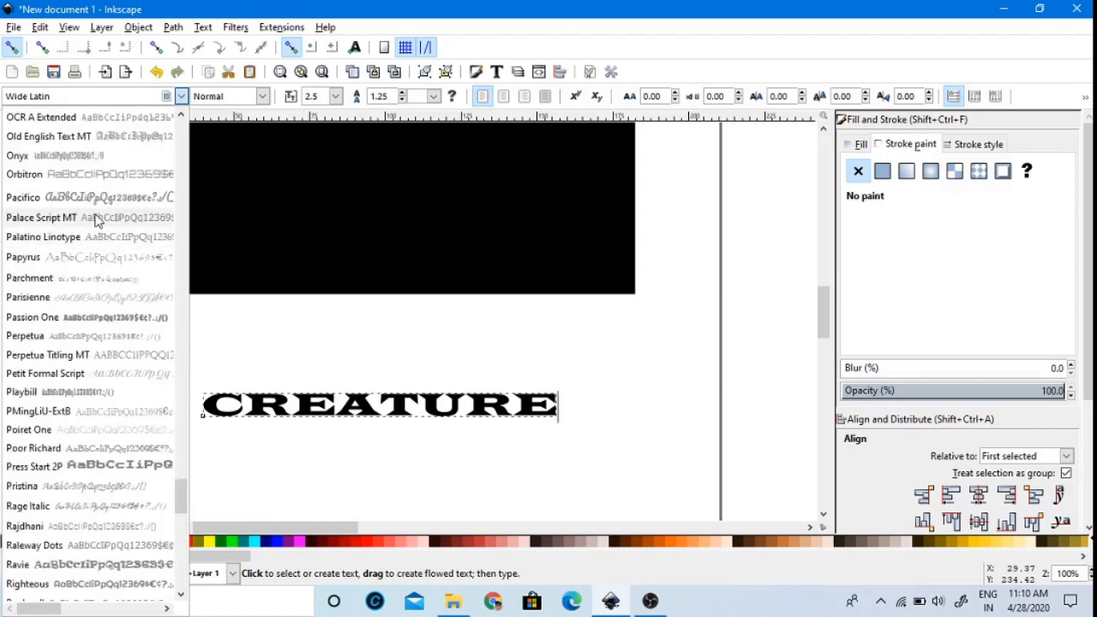
{"action": "scroll", "coordinate": [96, 219], "scroll_direction": "up", "scroll_amount": 3}
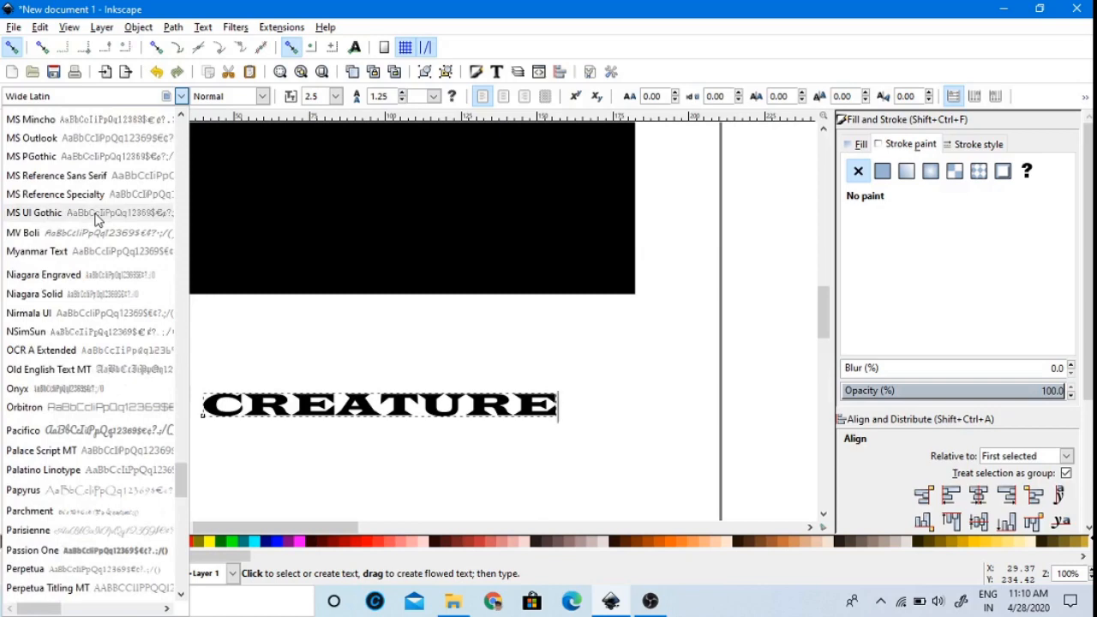
{"action": "scroll", "coordinate": [97, 220], "scroll_direction": "up", "scroll_amount": 1}
{"action": "left_click", "coordinate": [100, 232]}
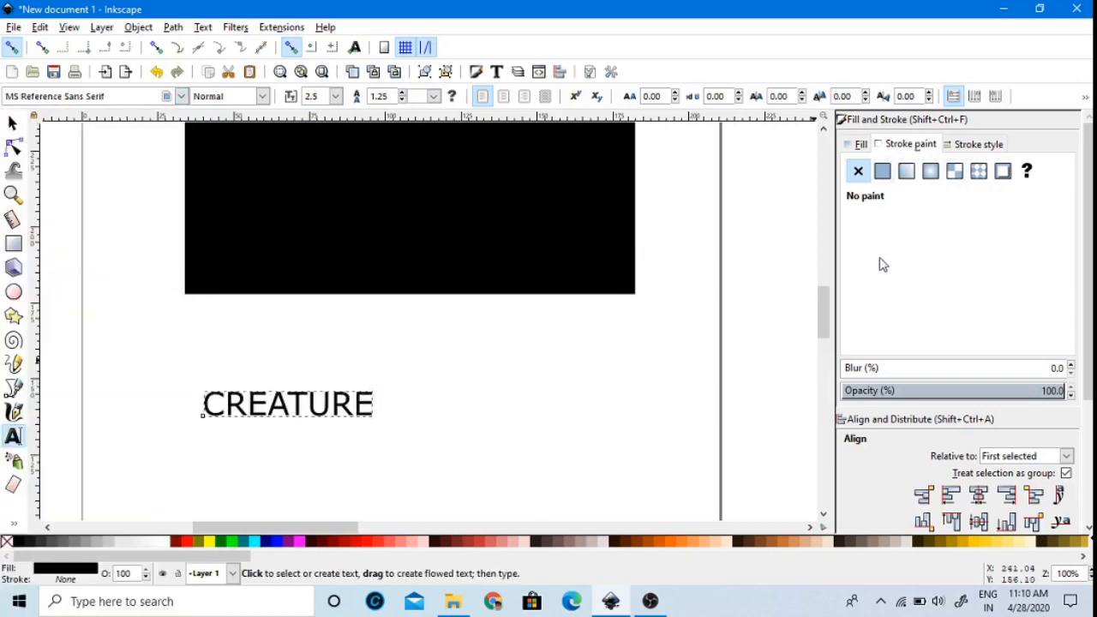
Step: Apply the Russo One font to the CREATURE text through the Text and Font settings
{"action": "left_click", "coordinate": [496, 72]}
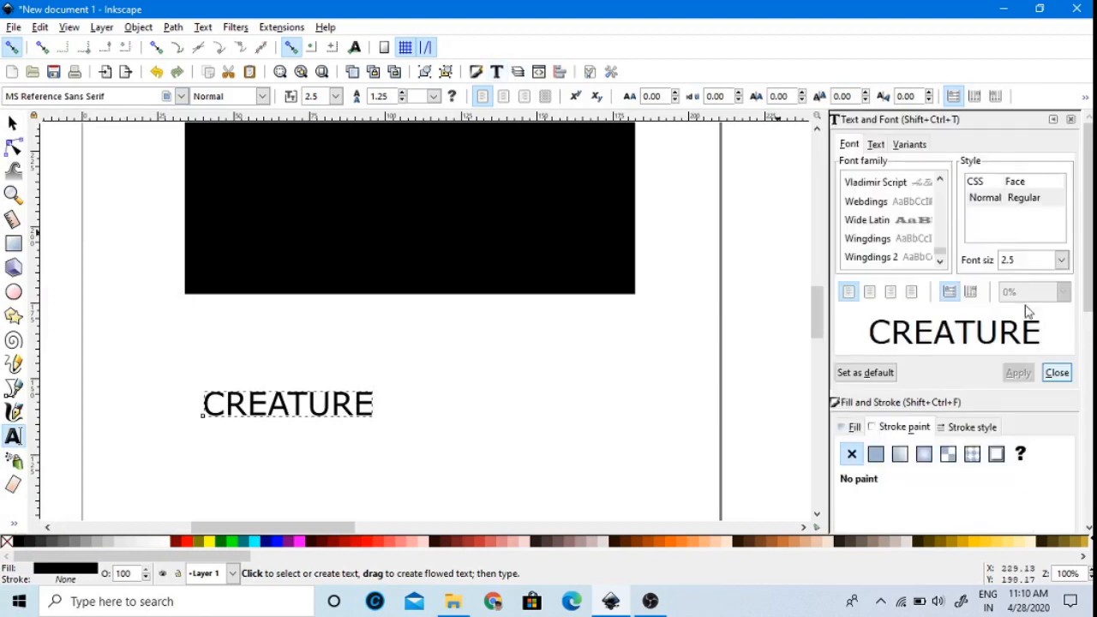
{"action": "scroll", "coordinate": [917, 243], "scroll_direction": "down", "scroll_amount": 1}
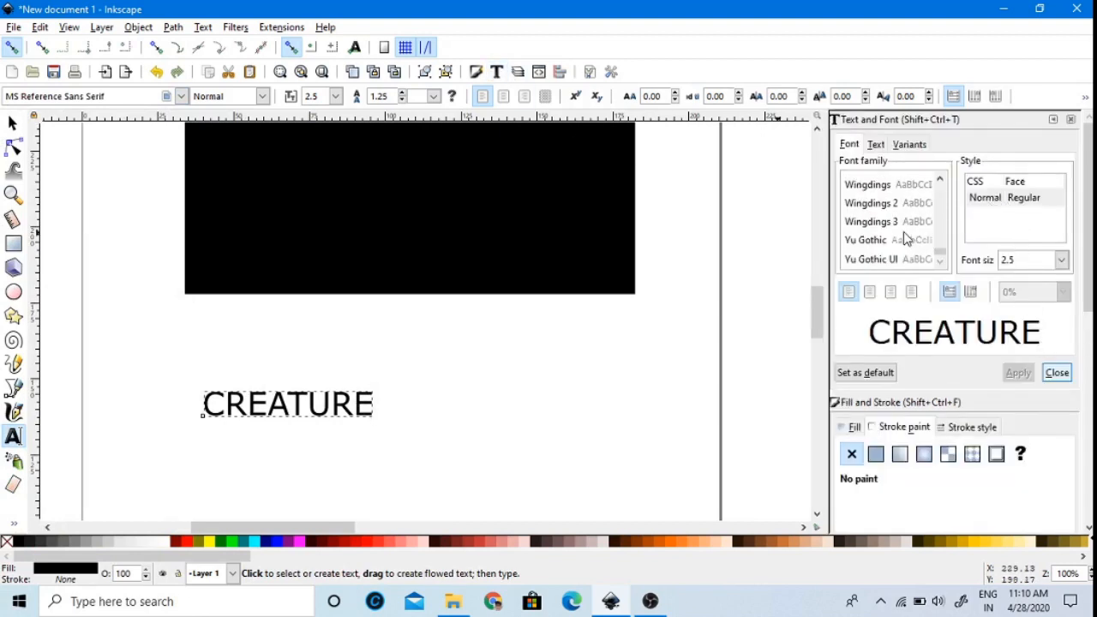
{"action": "left_click_drag", "start_coordinate": [939, 259], "coordinate": [940, 190]}
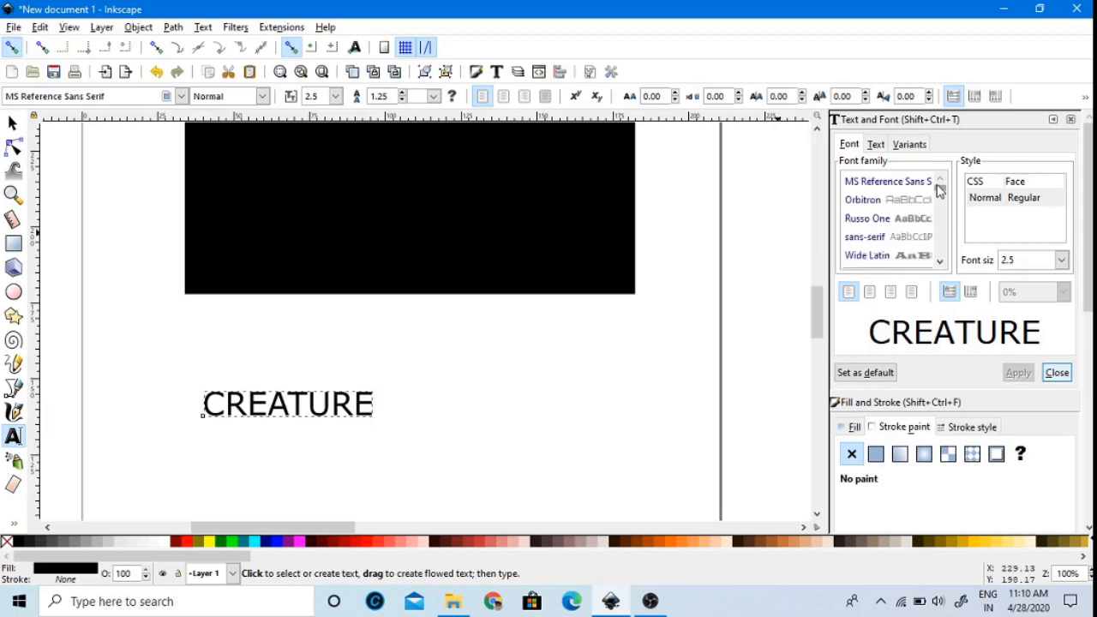
{"action": "left_click", "coordinate": [902, 225]}
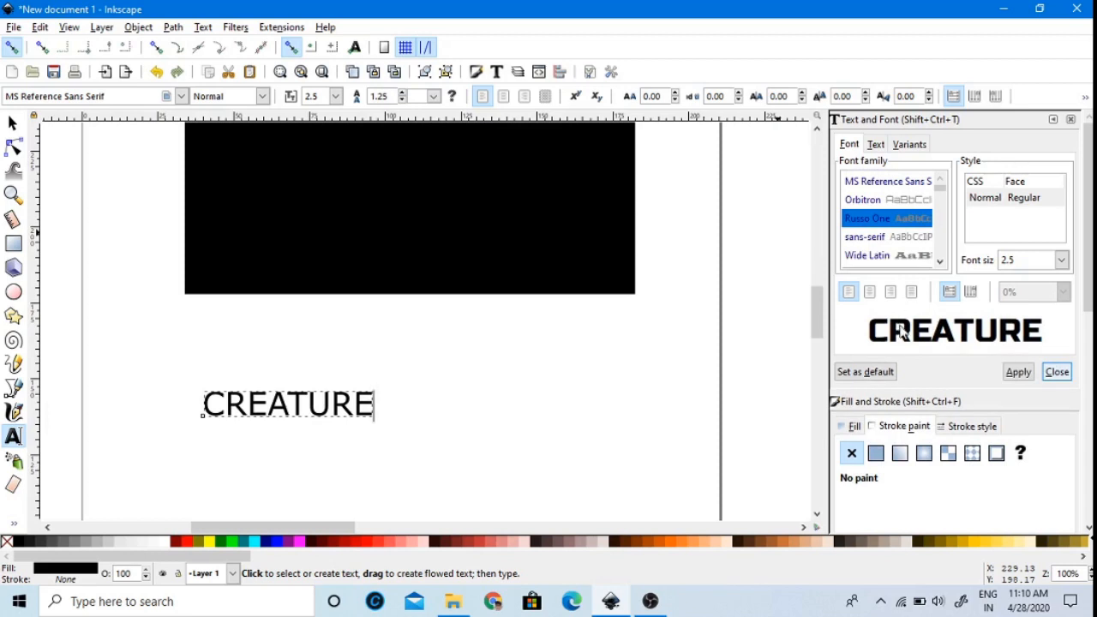
{"action": "left_click", "coordinate": [1018, 373]}
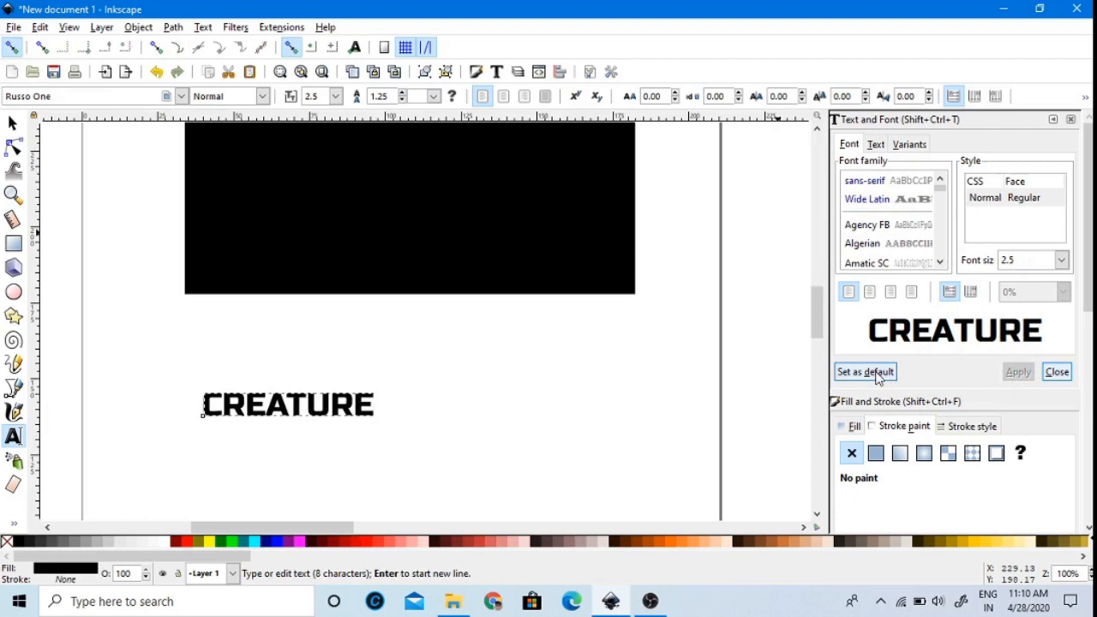
{"action": "left_click", "coordinate": [1057, 372]}
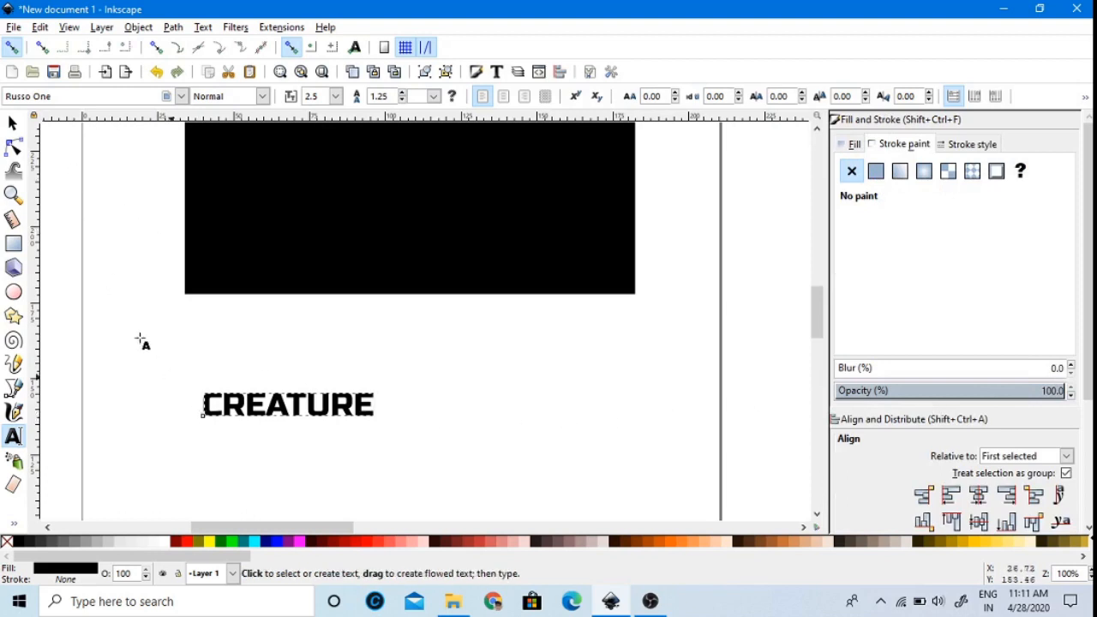
Step: Enlarge the CREATURE text proportionally to about 107 mm wide and move it to about X 40.1 mm, Y 141.7 mm below the rectangle
{"action": "left_click", "coordinate": [13, 124]}
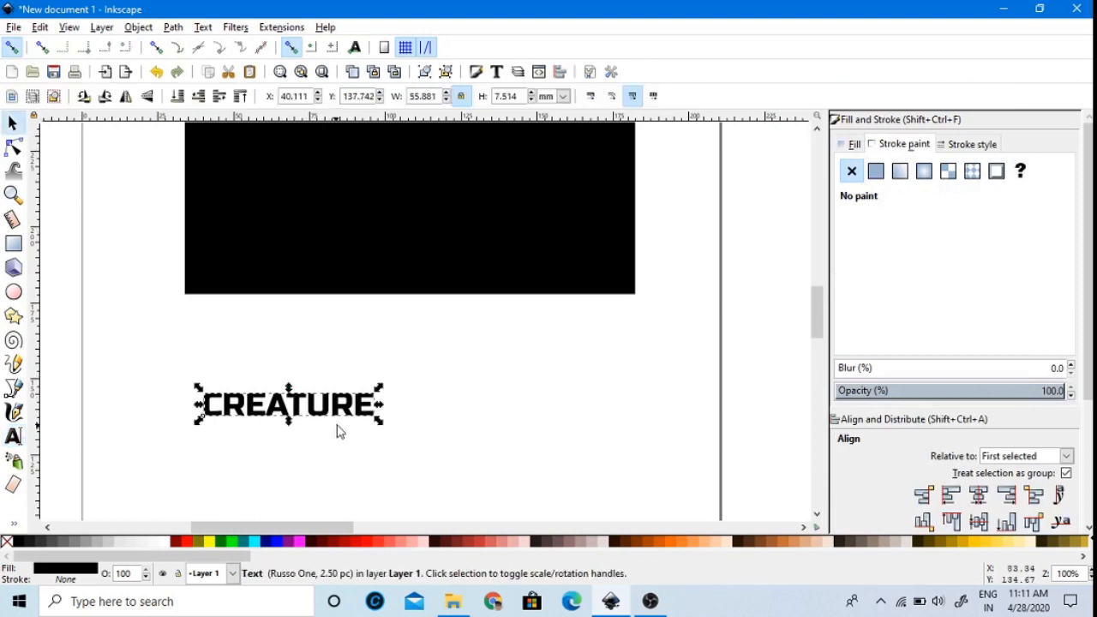
{"action": "left_click_drag", "start_coordinate": [379, 387], "coordinate": [455, 350]}
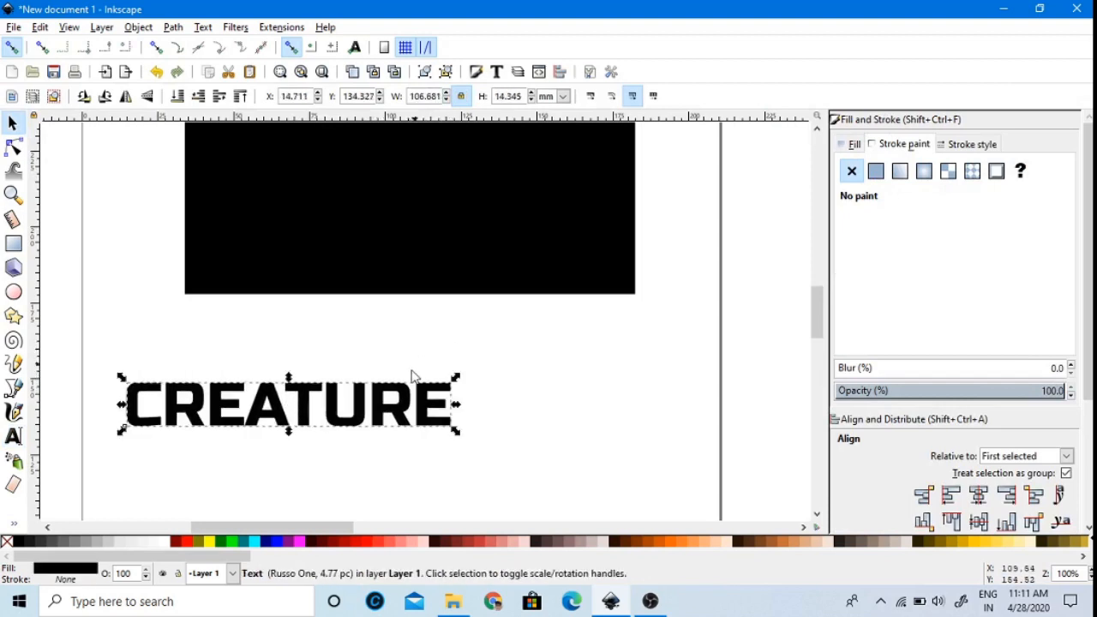
{"action": "left_click_drag", "start_coordinate": [347, 426], "coordinate": [427, 403]}
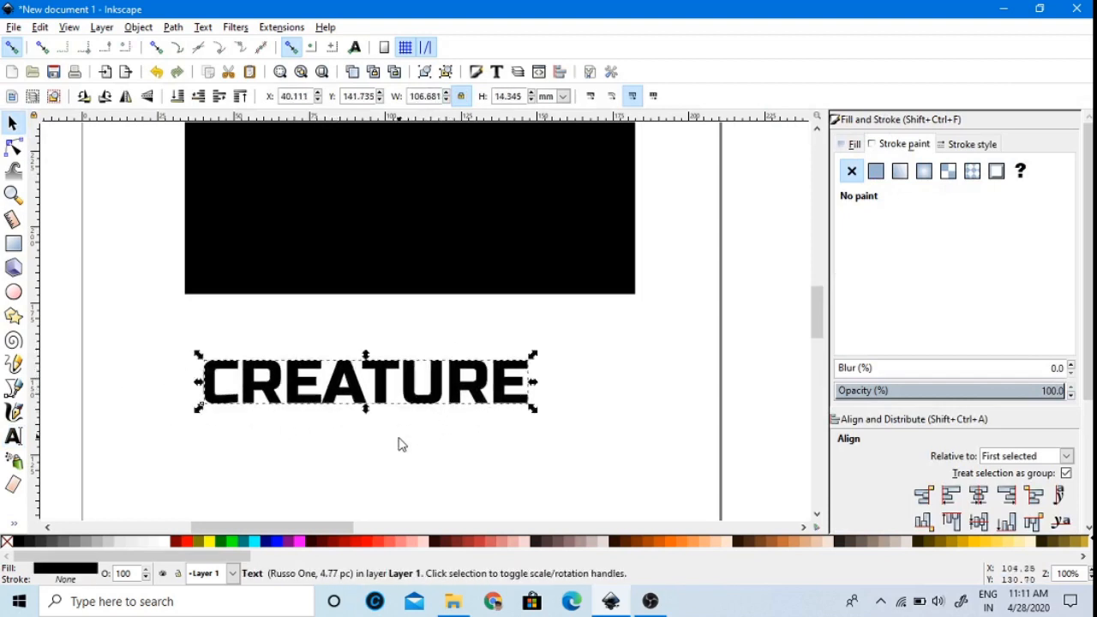
{"action": "left_click", "coordinate": [396, 437]}
{"action": "left_click", "coordinate": [415, 396]}
Step: Convert the CREATURE text to paths, ungroup the letters and unite them into one path
{"action": "left_click", "coordinate": [174, 27]}
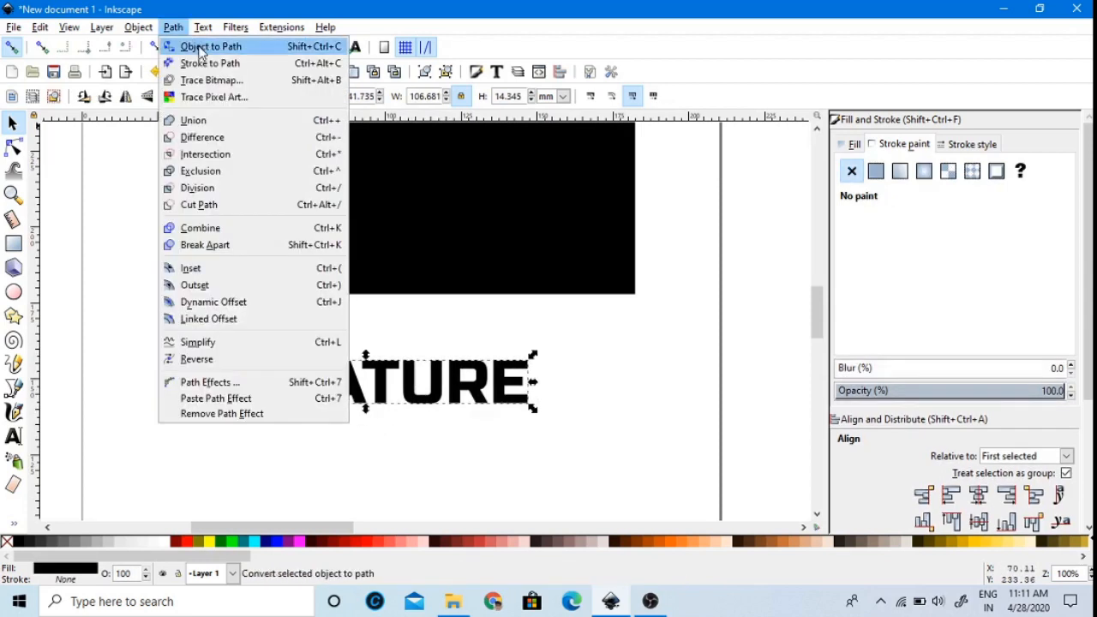
{"action": "left_click", "coordinate": [205, 47]}
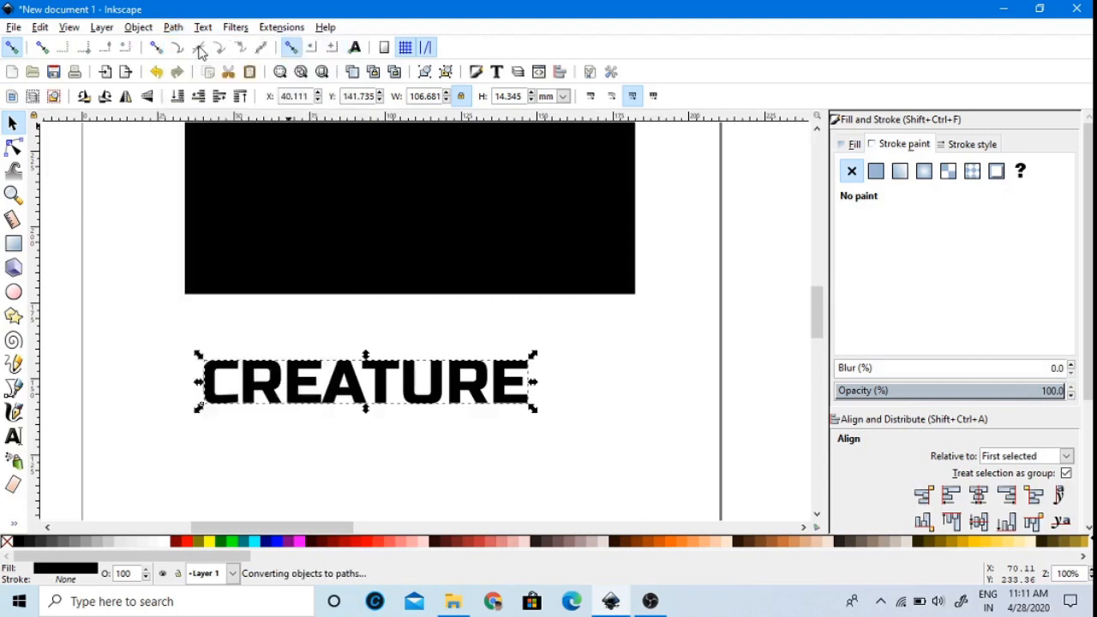
{"action": "left_click", "coordinate": [446, 73]}
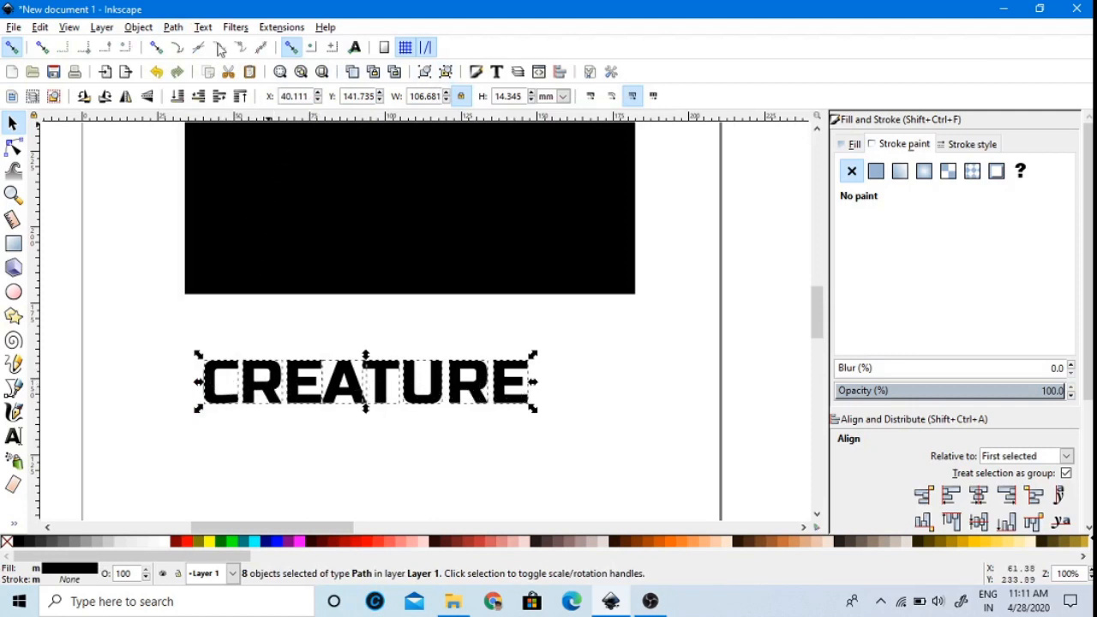
{"action": "left_click", "coordinate": [173, 28]}
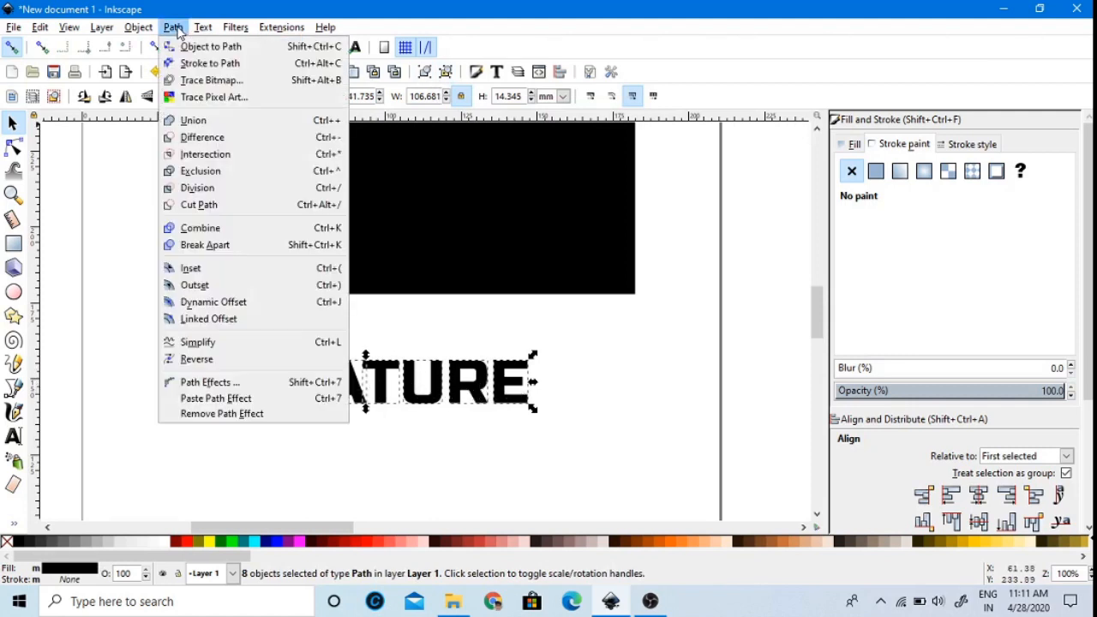
{"action": "left_click", "coordinate": [194, 122]}
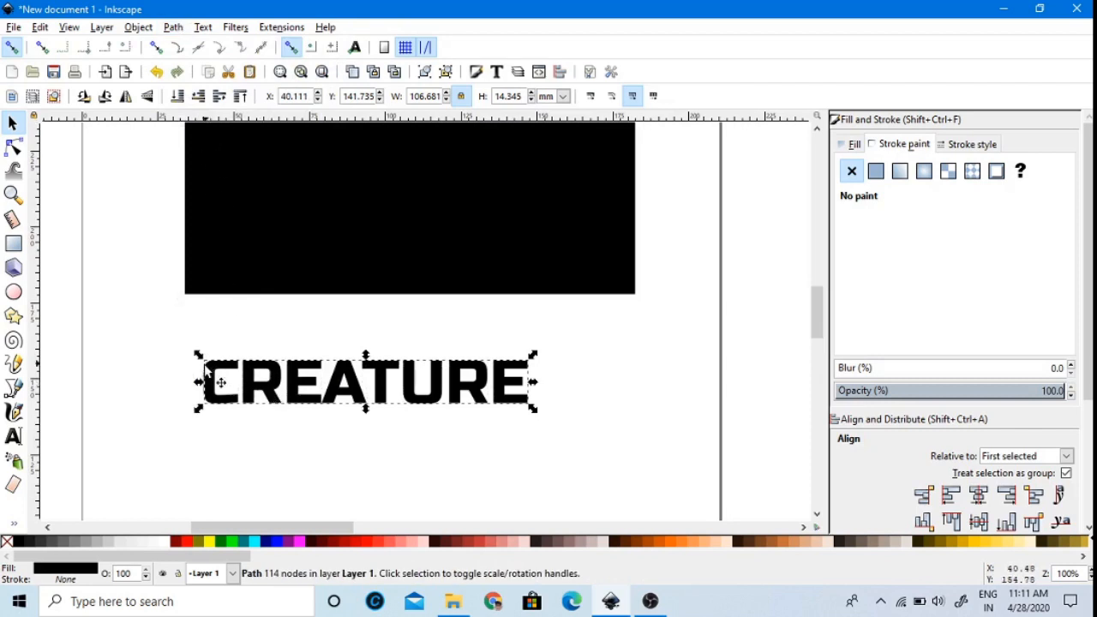
{"action": "left_click", "coordinate": [165, 395]}
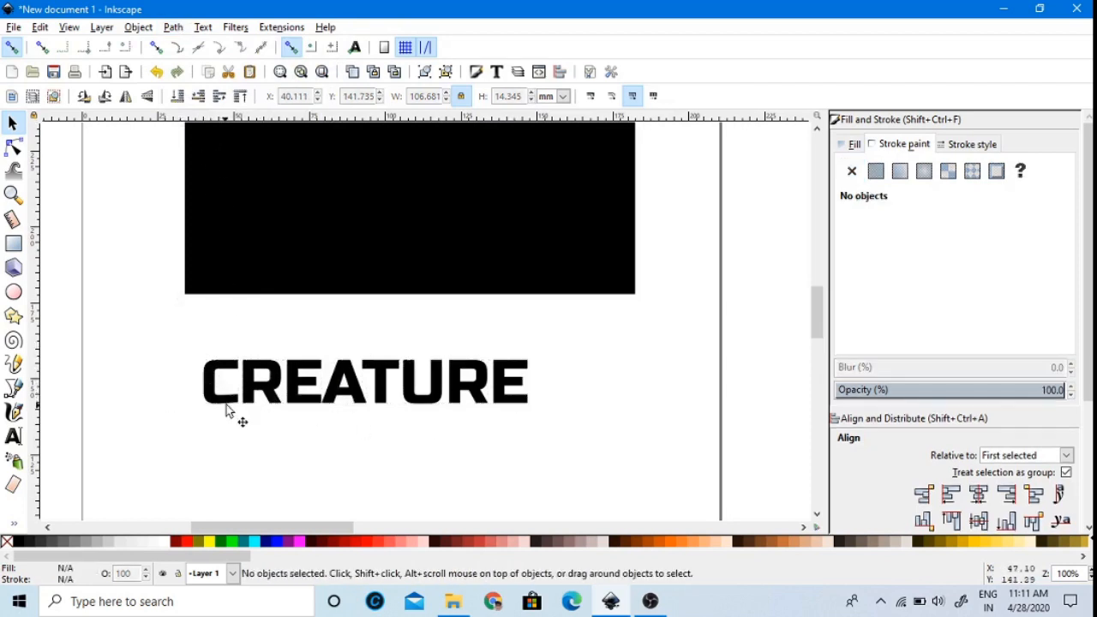
{"action": "left_click", "coordinate": [226, 400]}
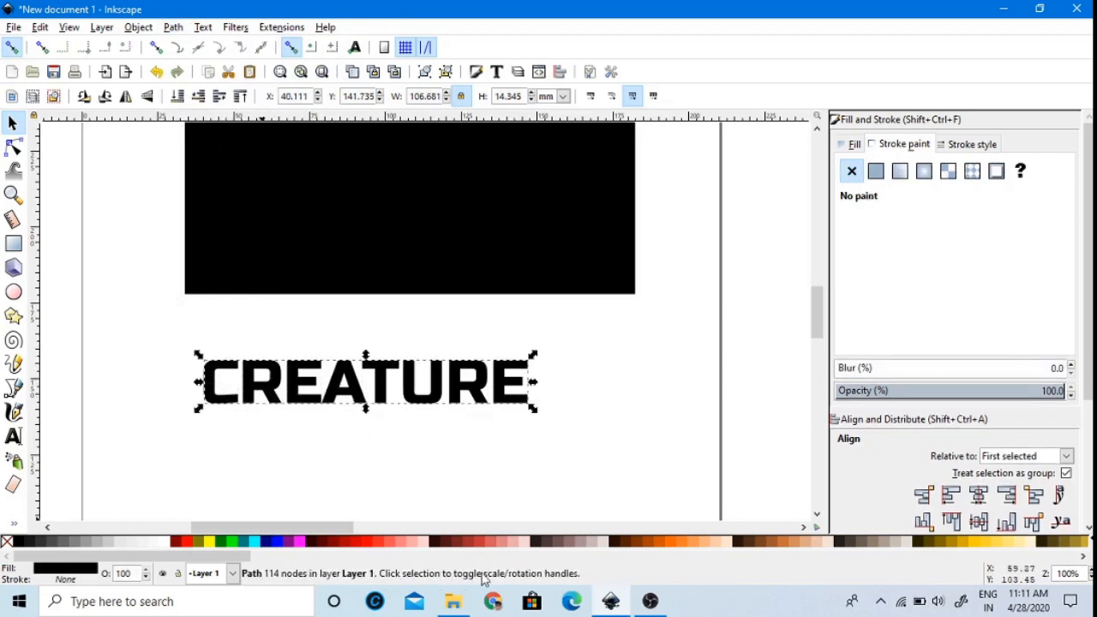
{"action": "left_click", "coordinate": [159, 438]}
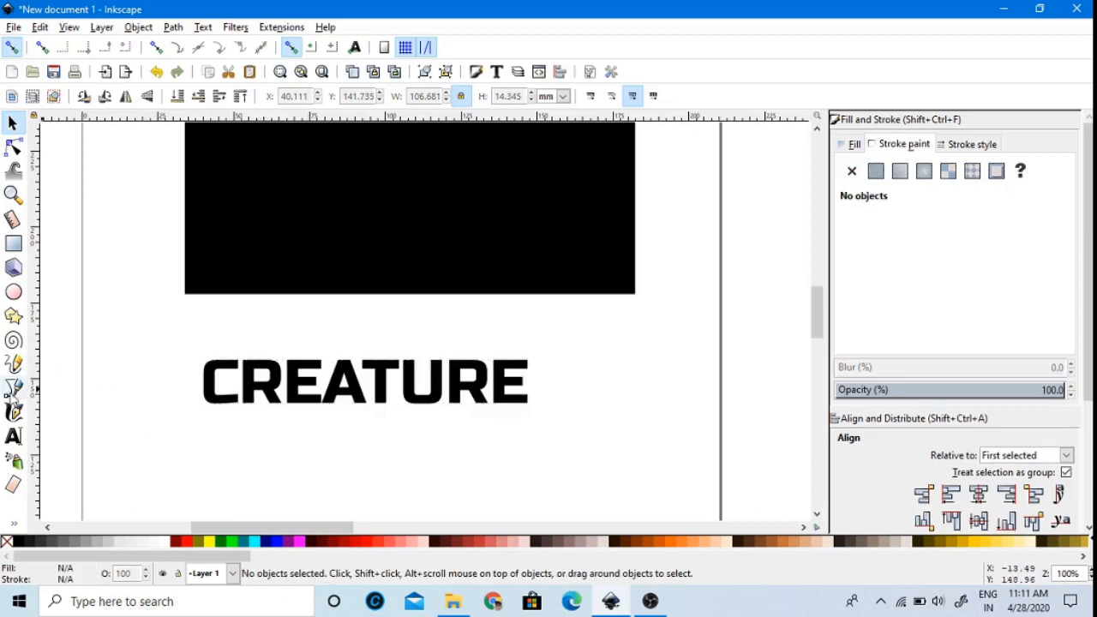
Step: Draw a straight line about 122 mm wide diagonally across CREATURE, from below mid-height before the C to near the top after the last E
{"action": "left_click", "coordinate": [13, 388]}
{"action": "left_click", "coordinate": [173, 397]}
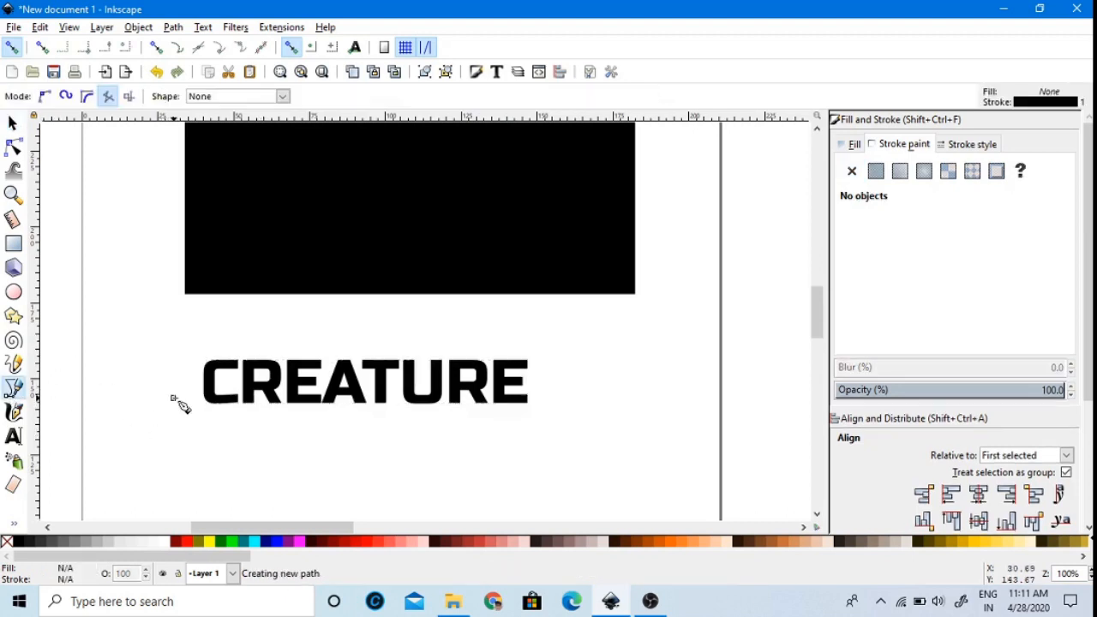
{"action": "double_click", "coordinate": [544, 371]}
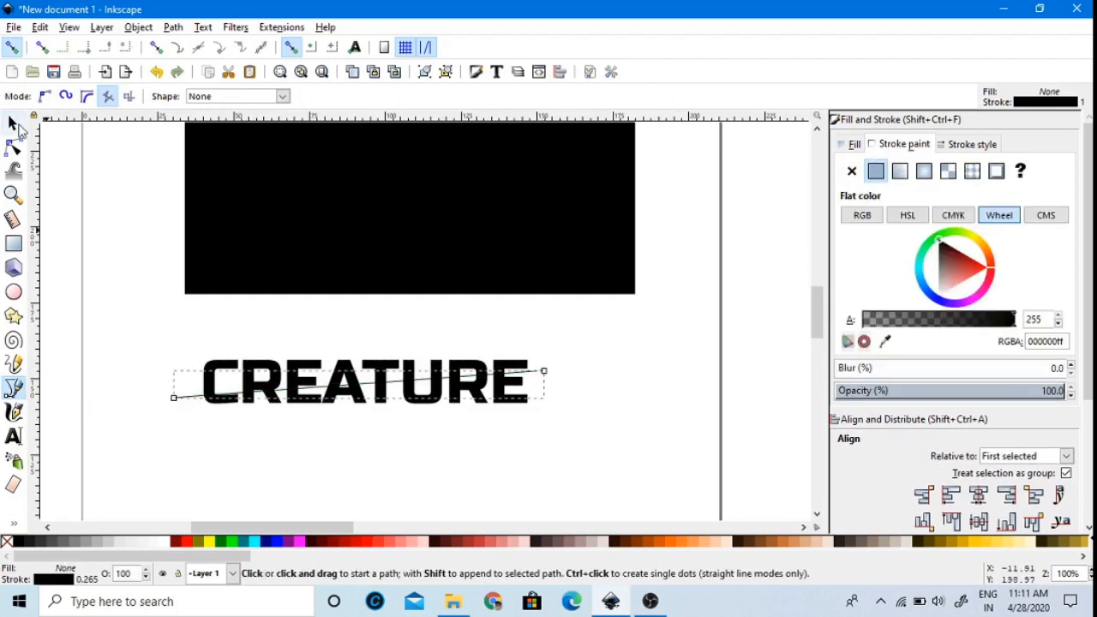
{"action": "left_click", "coordinate": [12, 122]}
{"action": "left_click", "coordinate": [111, 364]}
Step: Fill the CREATURE path with red ff0000
{"action": "left_click", "coordinate": [214, 392]}
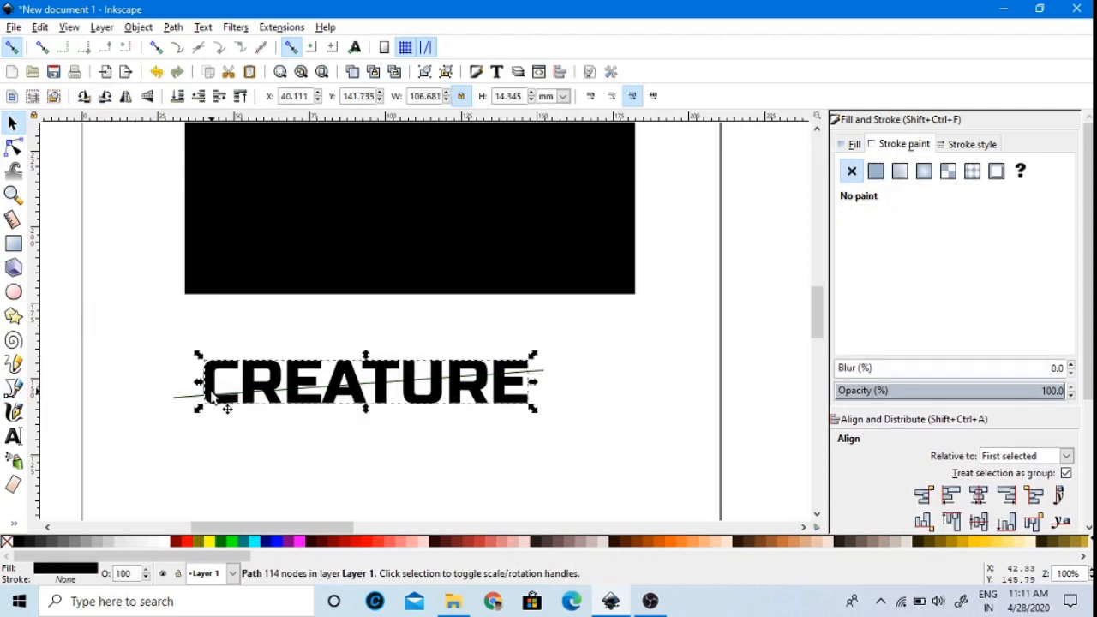
{"action": "left_click", "coordinate": [367, 543]}
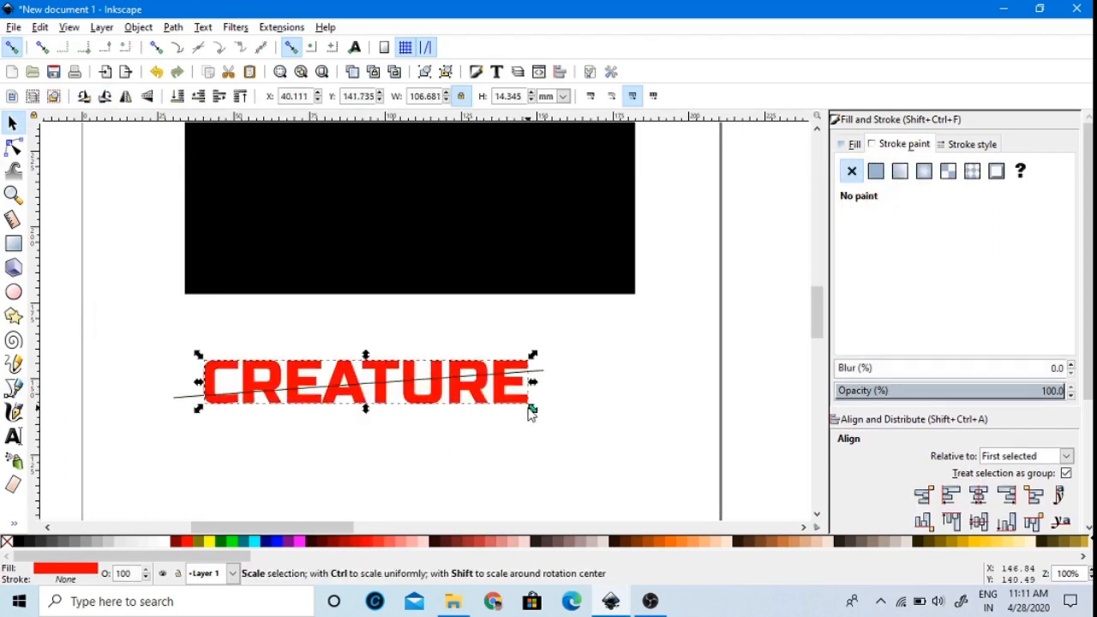
{"action": "scroll", "coordinate": [912, 446], "scroll_direction": "down", "scroll_amount": 2}
{"action": "scroll", "coordinate": [897, 480], "scroll_direction": "up", "scroll_amount": 2}
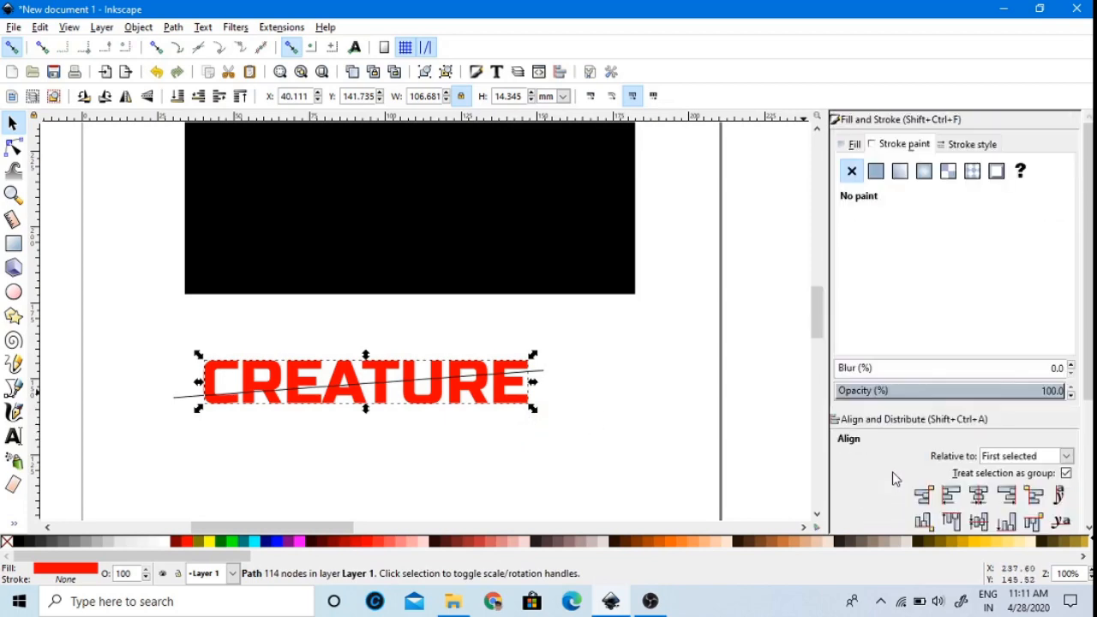
{"action": "scroll", "coordinate": [896, 479], "scroll_direction": "down", "scroll_amount": 3}
{"action": "scroll", "coordinate": [892, 463], "scroll_direction": "up", "scroll_amount": 3}
{"action": "left_click", "coordinate": [855, 145]}
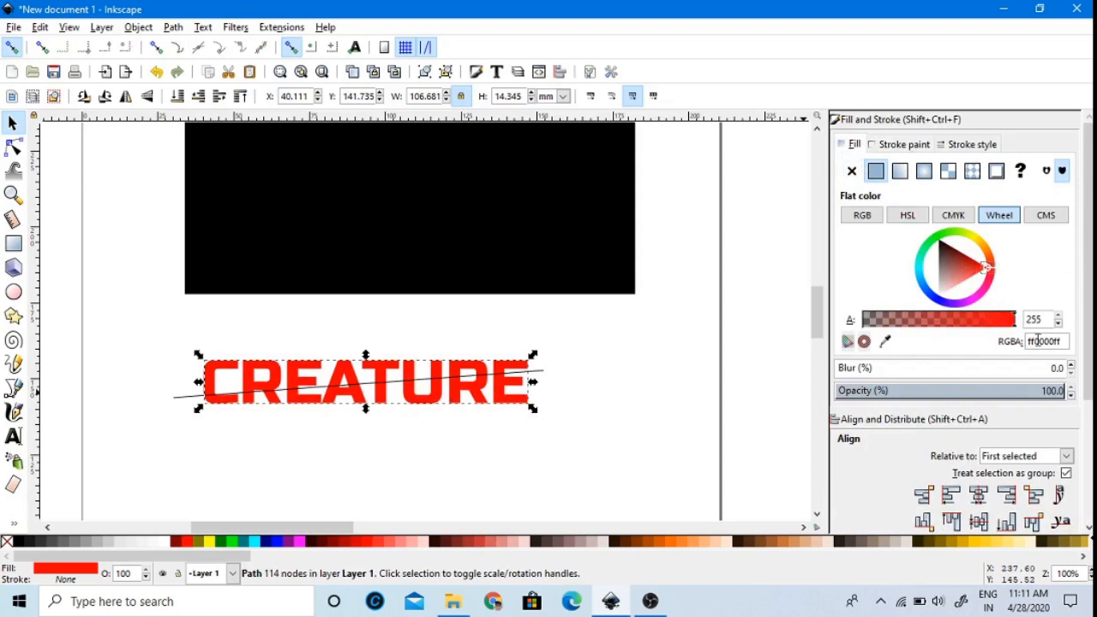
Step: Split the CREATURE path along the diagonal line with the Division operation
{"action": "left_click", "coordinate": [521, 443]}
{"action": "left_click", "coordinate": [221, 381]}
{"action": "left_click", "coordinate": [194, 397], "text": "shift"}
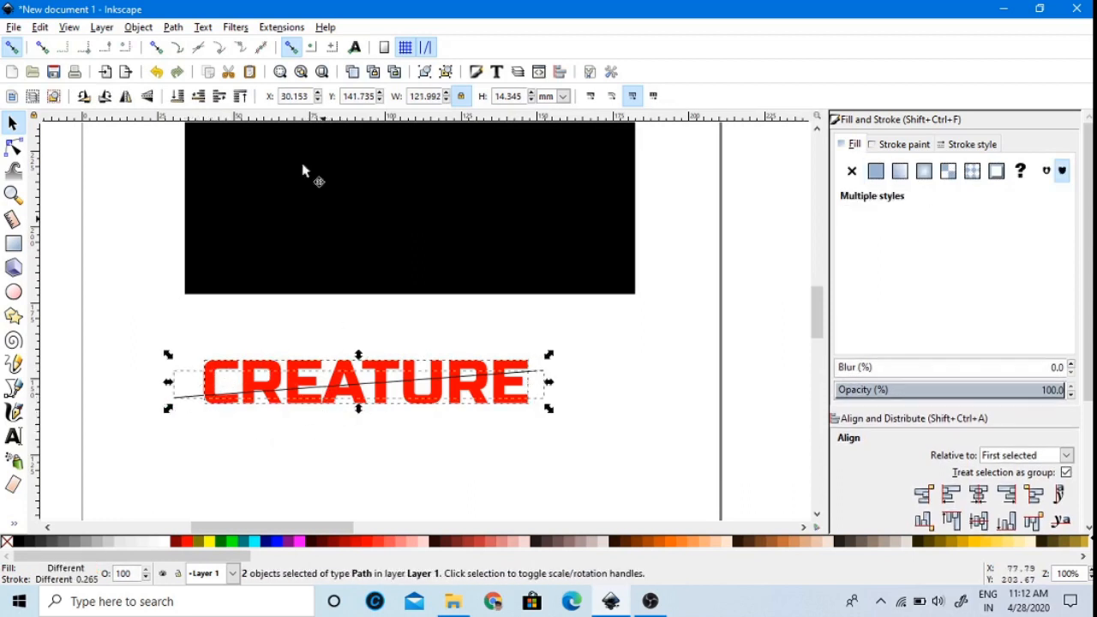
{"action": "left_click", "coordinate": [172, 28]}
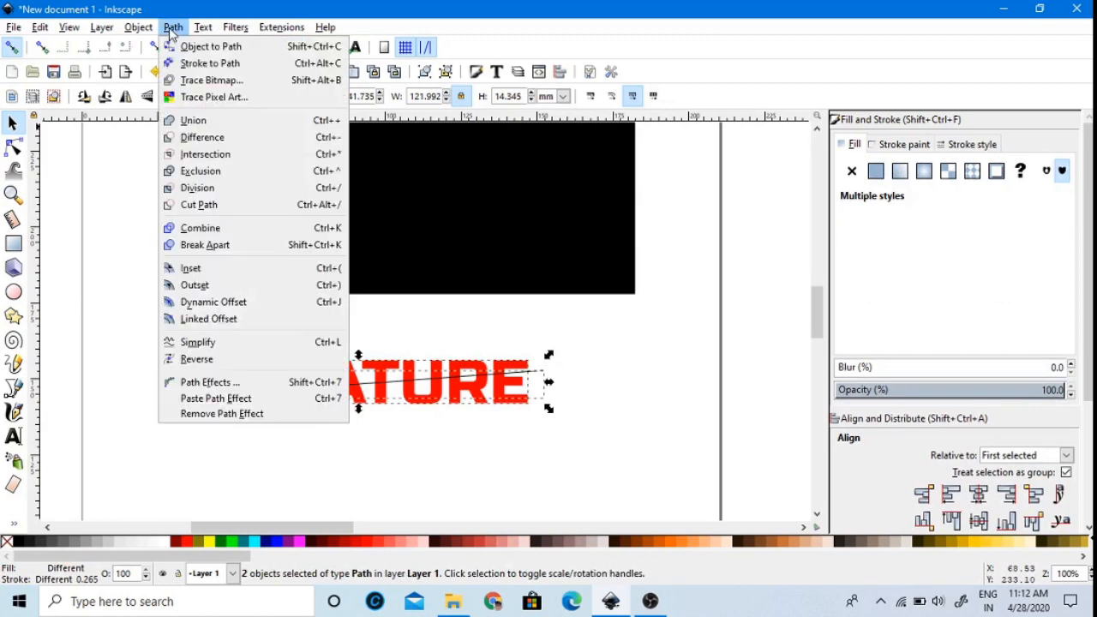
{"action": "left_click", "coordinate": [204, 192]}
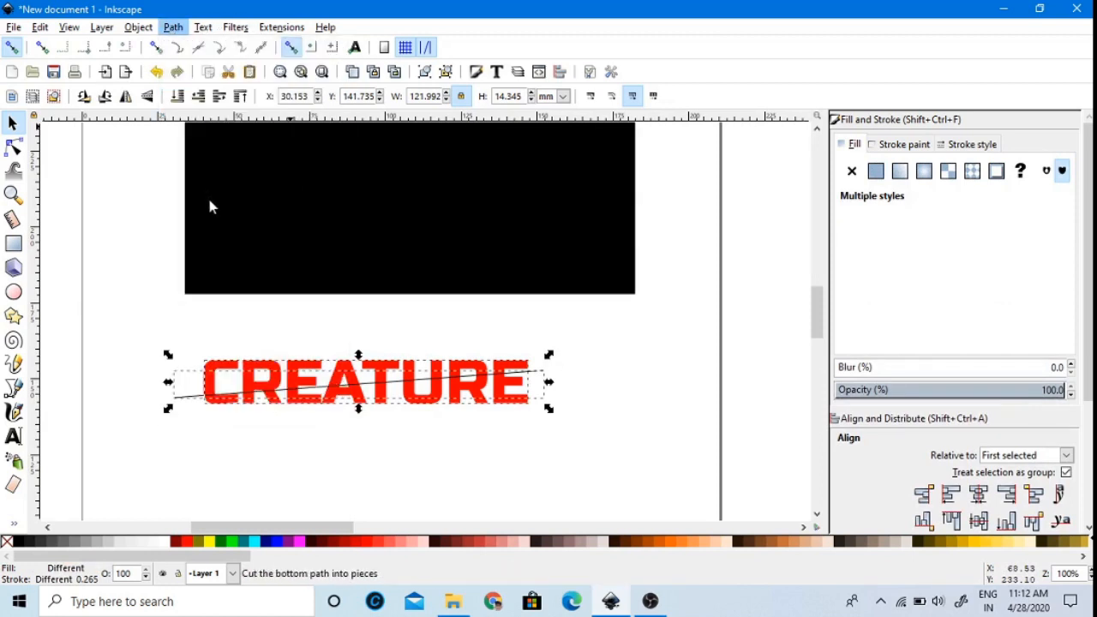
Step: Select the nine upper letter pieces and shift them slightly right to X 41.698 mm
{"action": "left_click", "coordinate": [161, 387]}
{"action": "left_click_drag", "start_coordinate": [149, 334], "coordinate": [553, 404]}
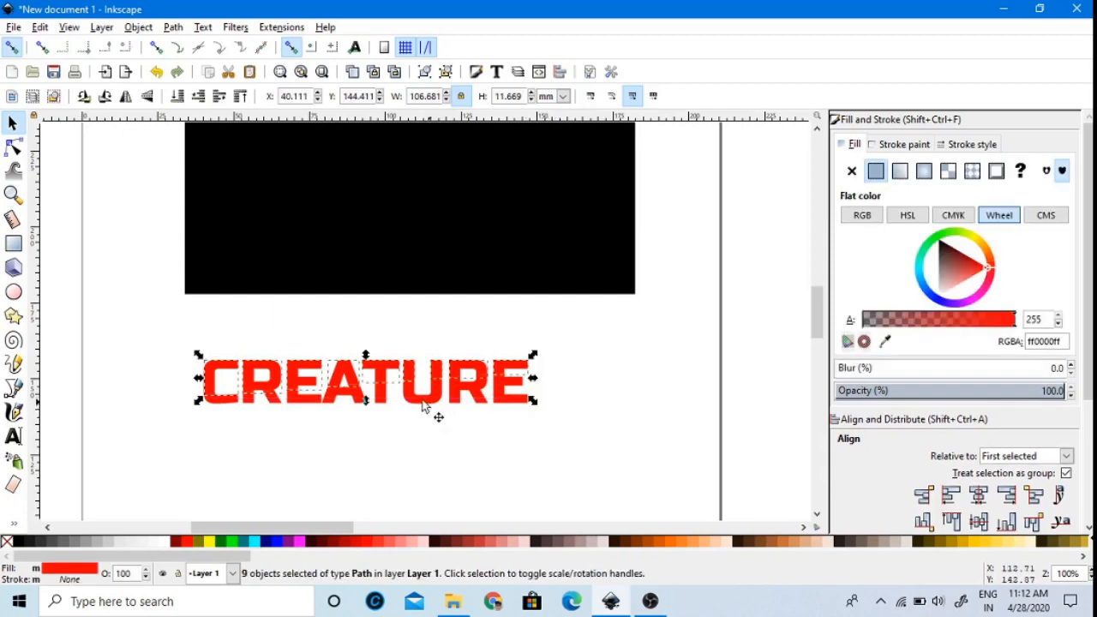
{"action": "scroll", "coordinate": [201, 400], "scroll_direction": "up", "scroll_amount": 5}
{"action": "scroll", "coordinate": [462, 390], "scroll_direction": "right", "scroll_amount": 2}
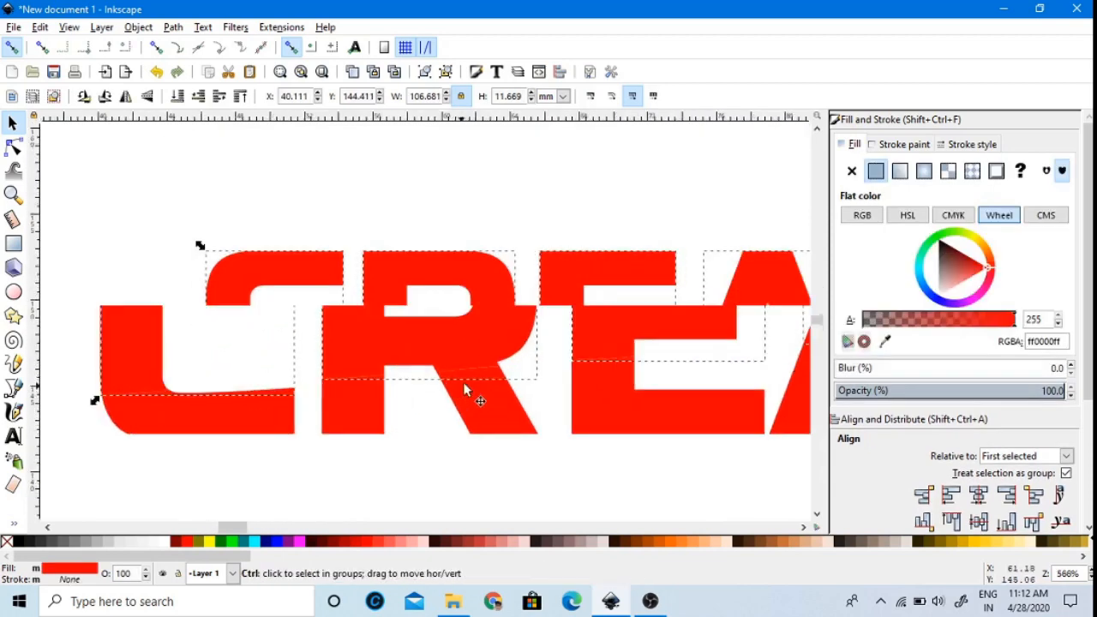
{"action": "scroll", "coordinate": [466, 384], "scroll_direction": "up", "scroll_amount": 2}
{"action": "scroll", "coordinate": [446, 374], "scroll_direction": "down", "scroll_amount": 2}
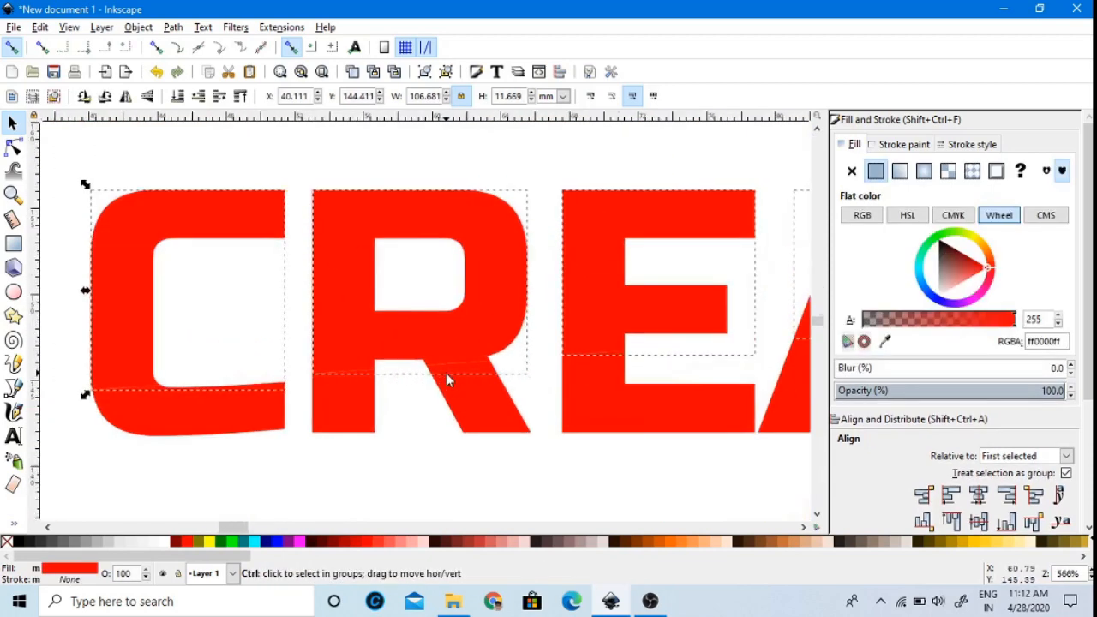
{"action": "scroll", "coordinate": [447, 374], "scroll_direction": "down", "scroll_amount": 3}
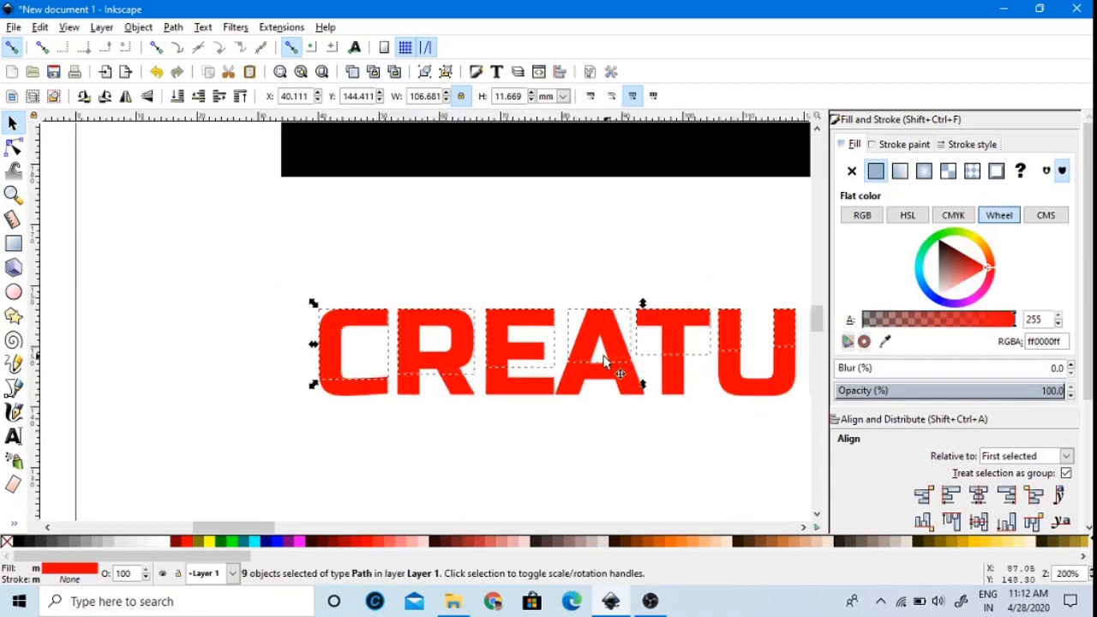
{"action": "scroll", "coordinate": [593, 361], "scroll_direction": "down", "scroll_amount": 2}
{"action": "left_click_drag", "start_coordinate": [699, 420], "coordinate": [477, 418]}
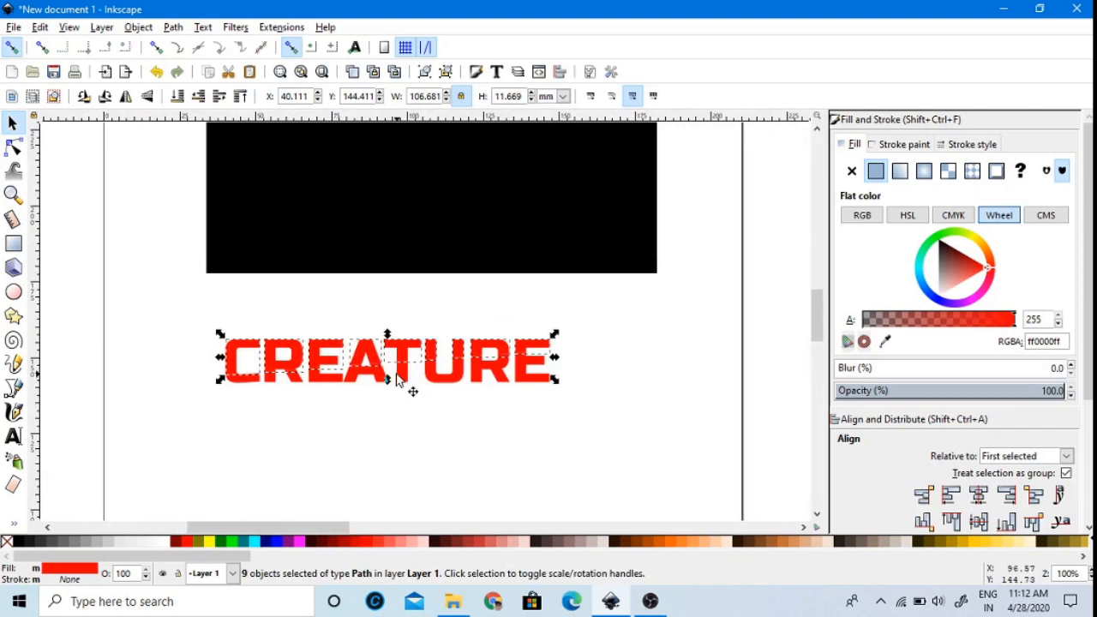
{"action": "key", "text": "Right"}
{"action": "key", "text": "Right"}
{"action": "key", "text": "Right"}
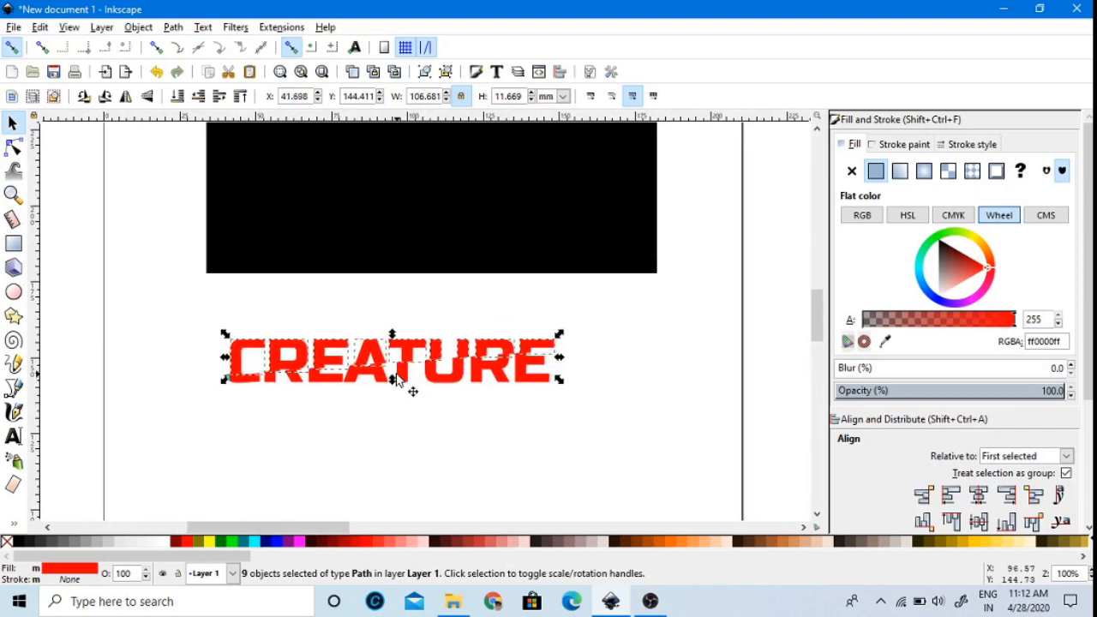
{"action": "left_click", "coordinate": [308, 412]}
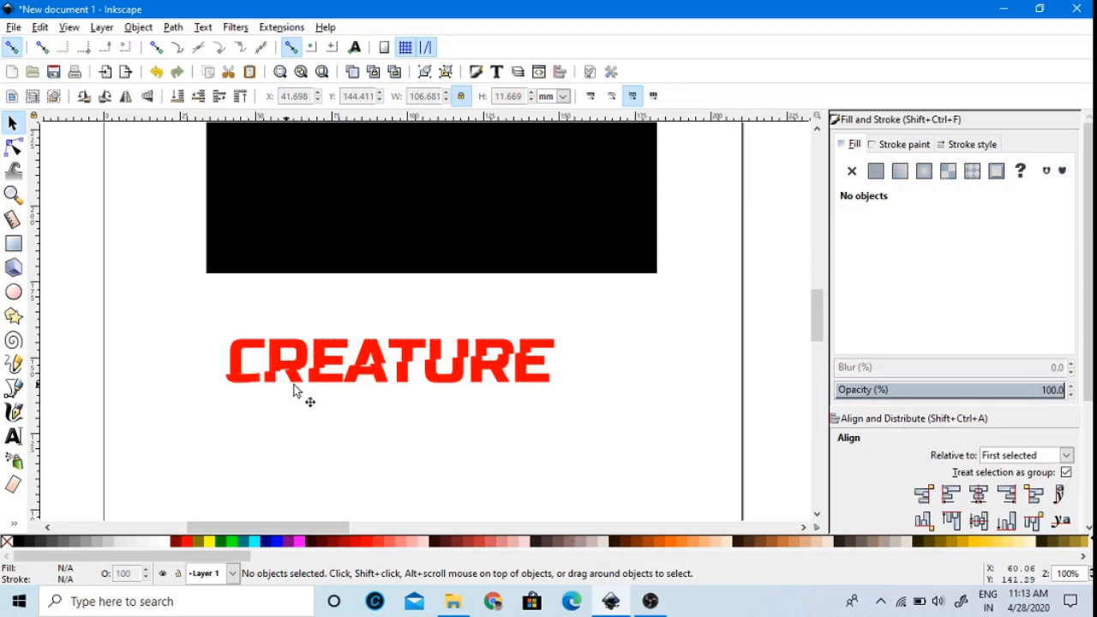
Step: Move all CREATURE pieces together onto the black rectangle, to about X 52.9 mm, Y 220.3 mm
{"action": "left_click_drag", "start_coordinate": [197, 324], "coordinate": [600, 416]}
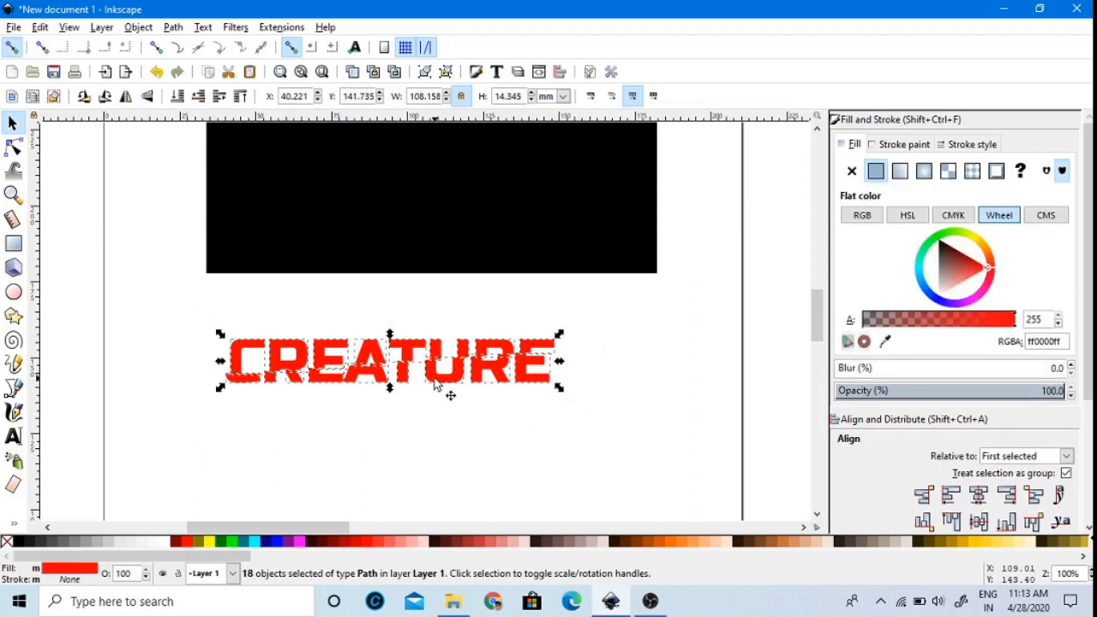
{"action": "left_click_drag", "start_coordinate": [435, 385], "coordinate": [461, 197]}
{"action": "scroll", "coordinate": [450, 402], "scroll_direction": "up", "scroll_amount": 3}
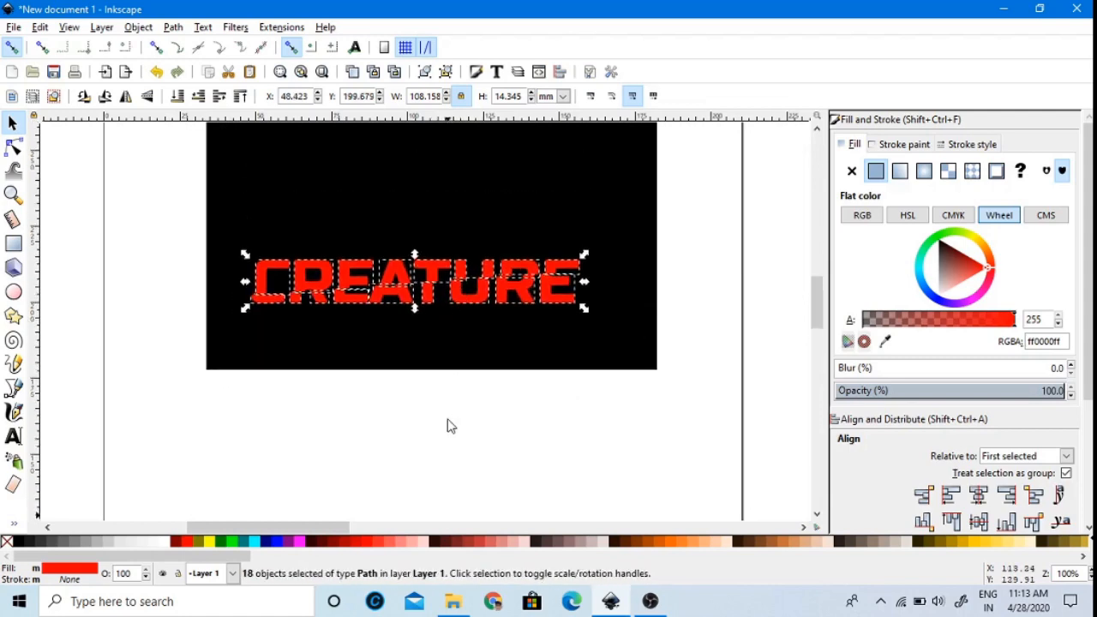
{"action": "scroll", "coordinate": [449, 429], "scroll_direction": "up", "scroll_amount": 5}
{"action": "left_click_drag", "start_coordinate": [463, 452], "coordinate": [478, 388]}
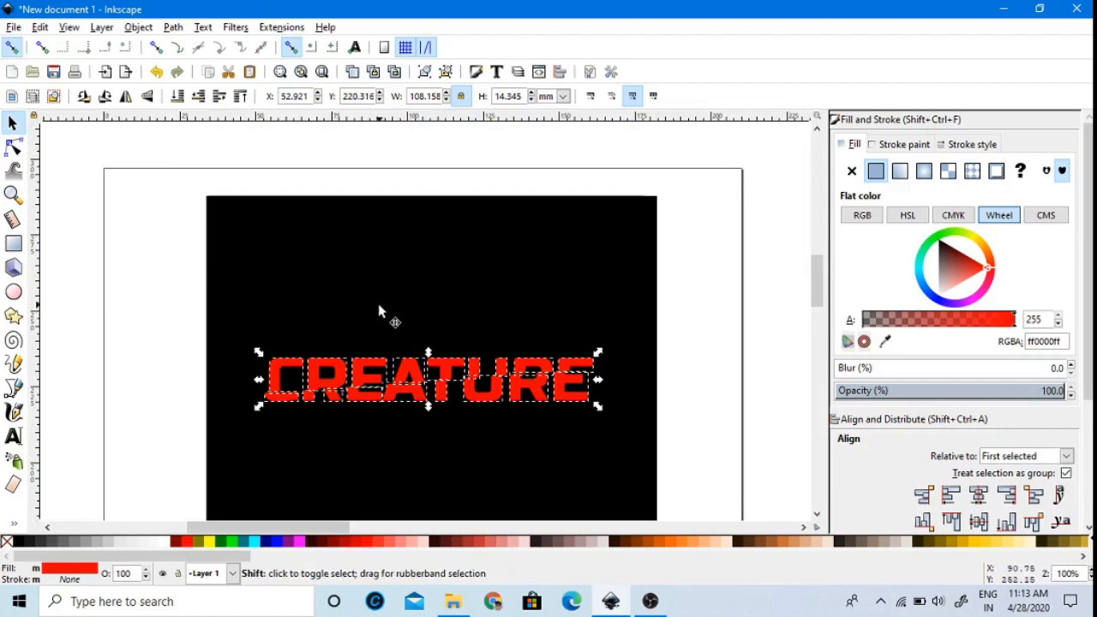
Step: Center the CREATURE pieces horizontally and vertically on the black rectangle, aligning as a group relative to the last selected object
{"action": "left_click", "coordinate": [379, 305], "text": "shift"}
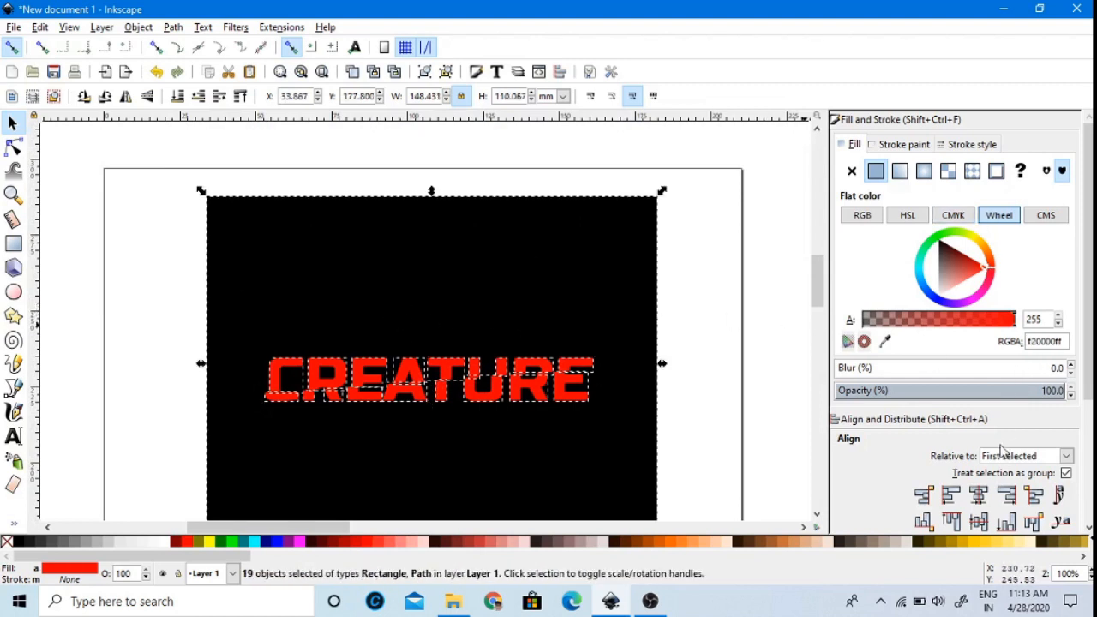
{"action": "left_click", "coordinate": [1067, 460]}
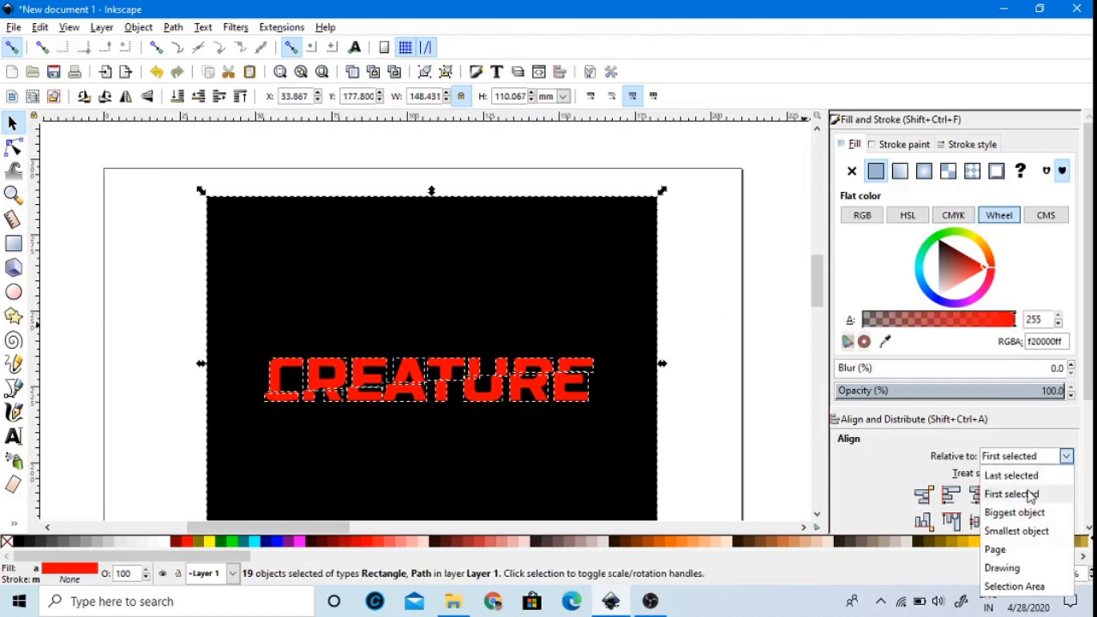
{"action": "left_click", "coordinate": [990, 472]}
{"action": "scroll", "coordinate": [971, 482], "scroll_direction": "down", "scroll_amount": 1}
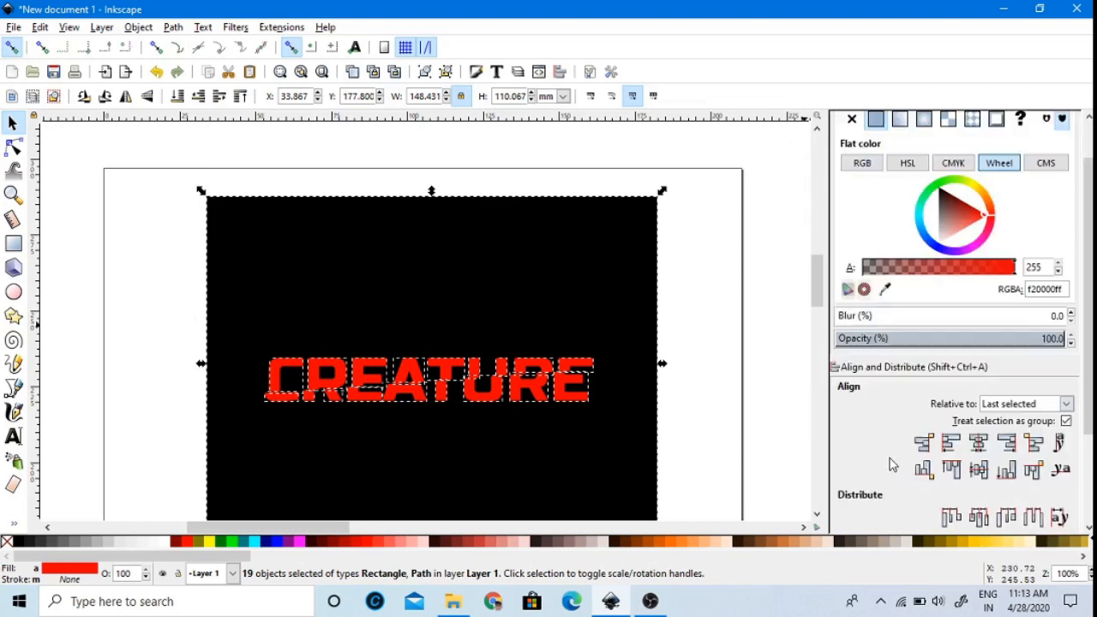
{"action": "left_click", "coordinate": [979, 442]}
{"action": "left_click", "coordinate": [979, 468]}
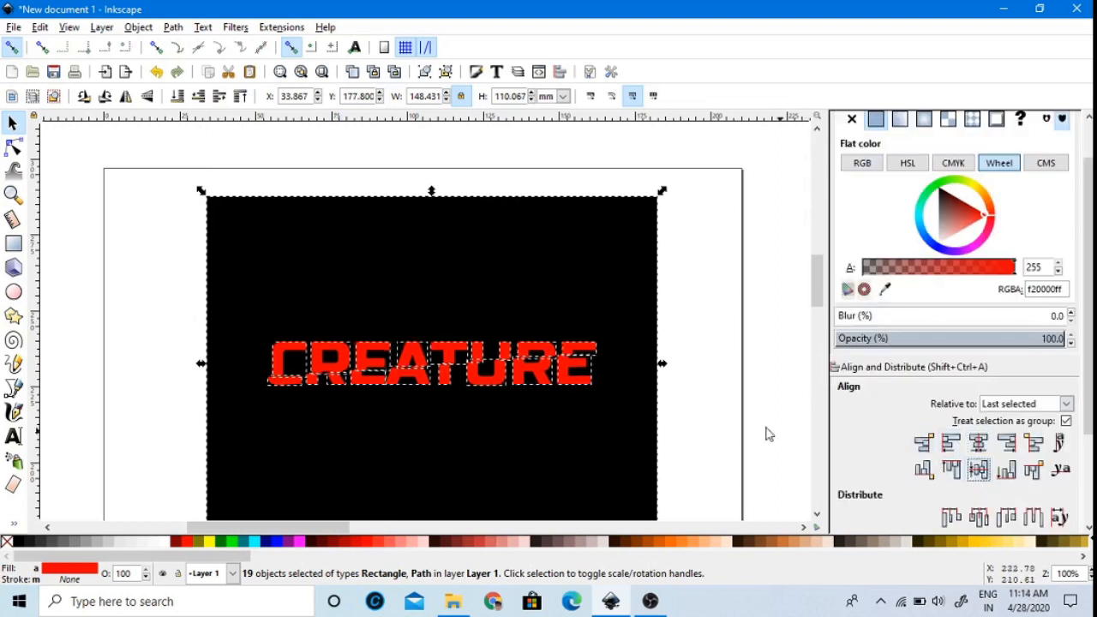
{"action": "left_click", "coordinate": [695, 407]}
Step: Select the nine upper letter pieces and apply a short linear gradient running downward through the lower half of the first E's upper piece
{"action": "scroll", "coordinate": [691, 377], "scroll_direction": "down", "scroll_amount": 2}
{"action": "scroll", "coordinate": [688, 369], "scroll_direction": "up", "scroll_amount": 1}
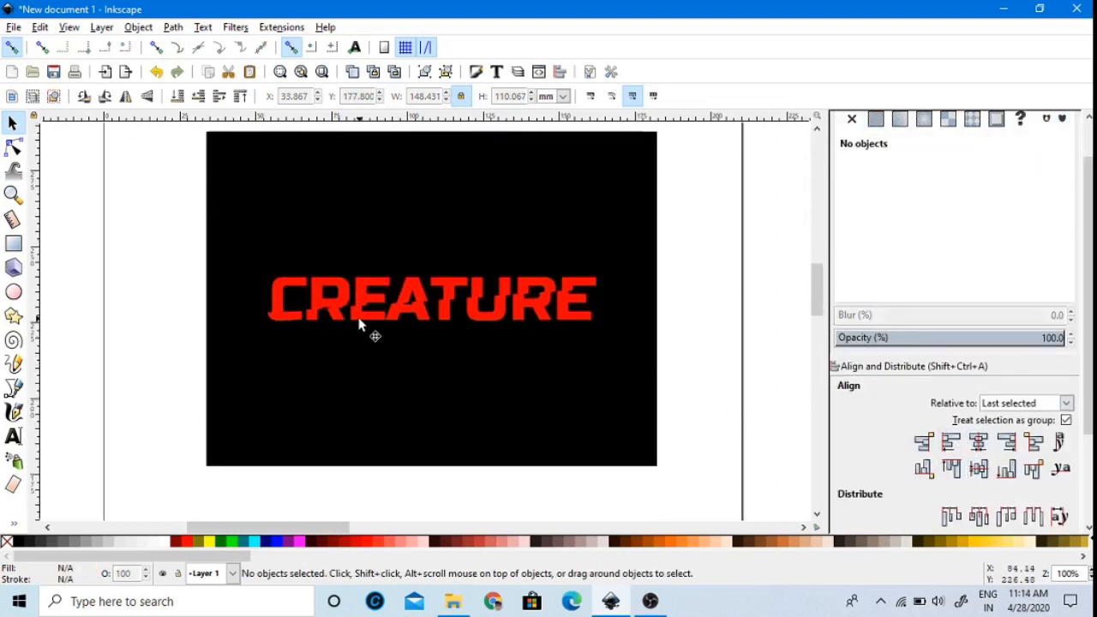
{"action": "scroll", "coordinate": [296, 314], "scroll_direction": "up", "scroll_amount": 4}
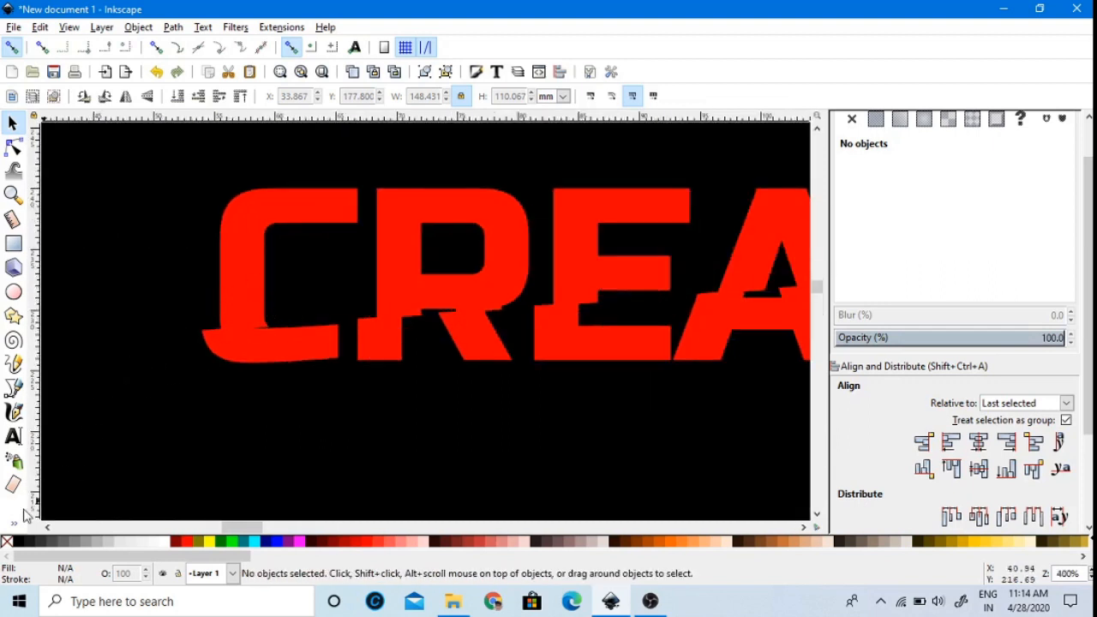
{"action": "key", "text": "1"}
{"action": "mouse_move", "coordinate": [64, 249]}
{"action": "left_mouse_down"}
{"action": "mouse_move", "coordinate": [128, 318]}
{"action": "mouse_move", "coordinate": [512, 327]}
{"action": "left_mouse_up"}
{"action": "scroll", "coordinate": [206, 329], "scroll_direction": "up", "scroll_amount": 3, "text": "ctrl"}
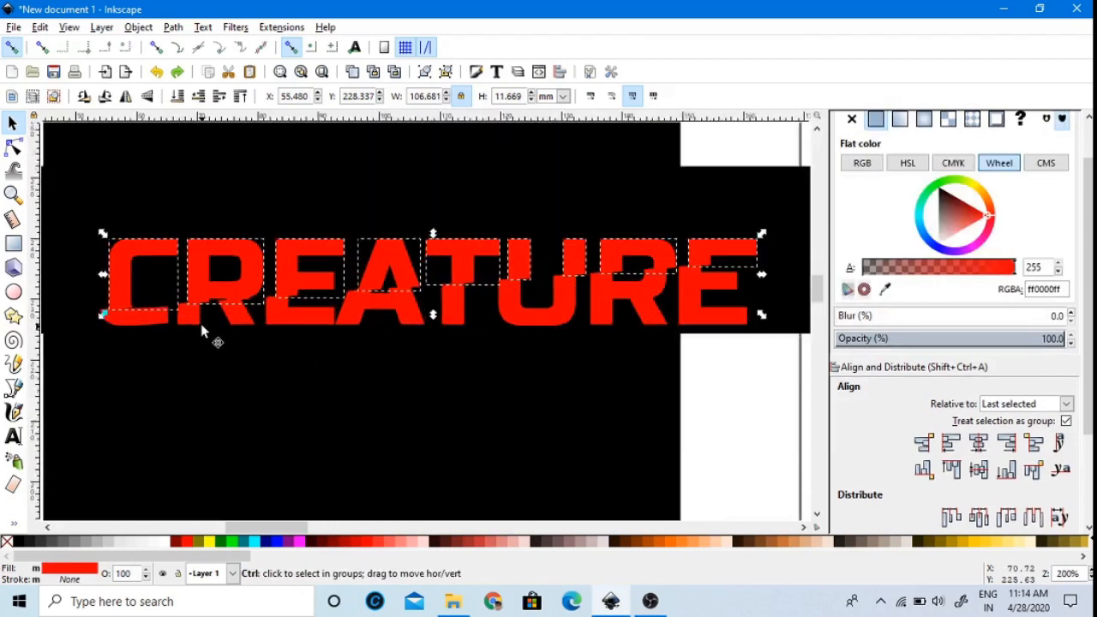
{"action": "scroll", "coordinate": [216, 327], "scroll_direction": "down", "scroll_amount": 3, "text": "ctrl"}
{"action": "left_click_drag", "start_coordinate": [285, 368], "coordinate": [370, 382]}
{"action": "left_click", "coordinate": [19, 524]}
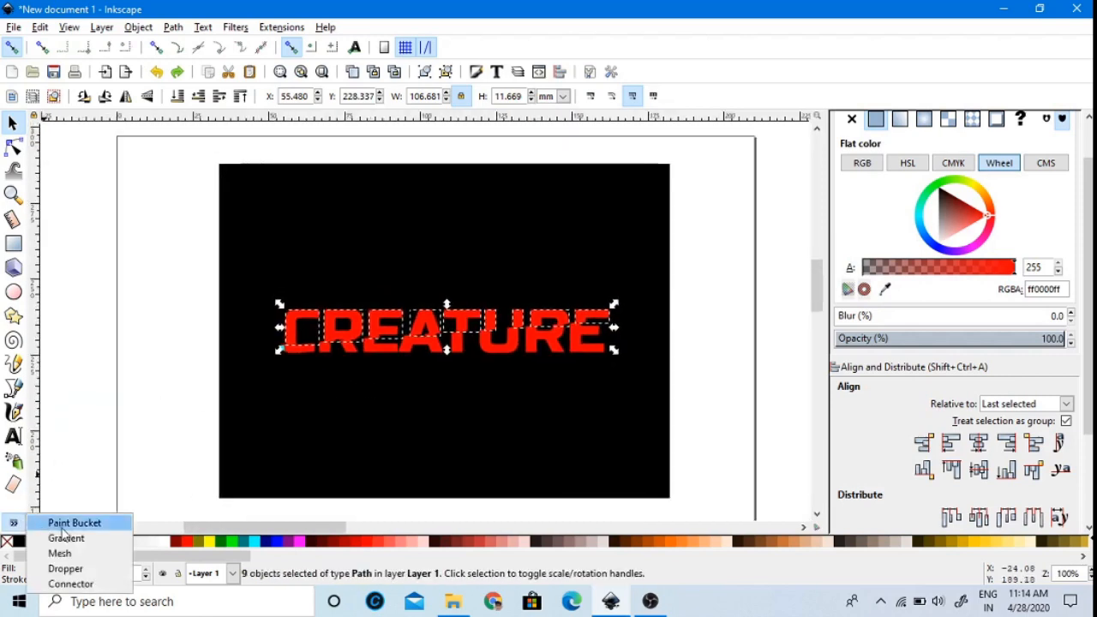
{"action": "left_click", "coordinate": [60, 538]}
{"action": "scroll", "coordinate": [402, 320], "scroll_direction": "up", "scroll_amount": 4, "text": "ctrl"}
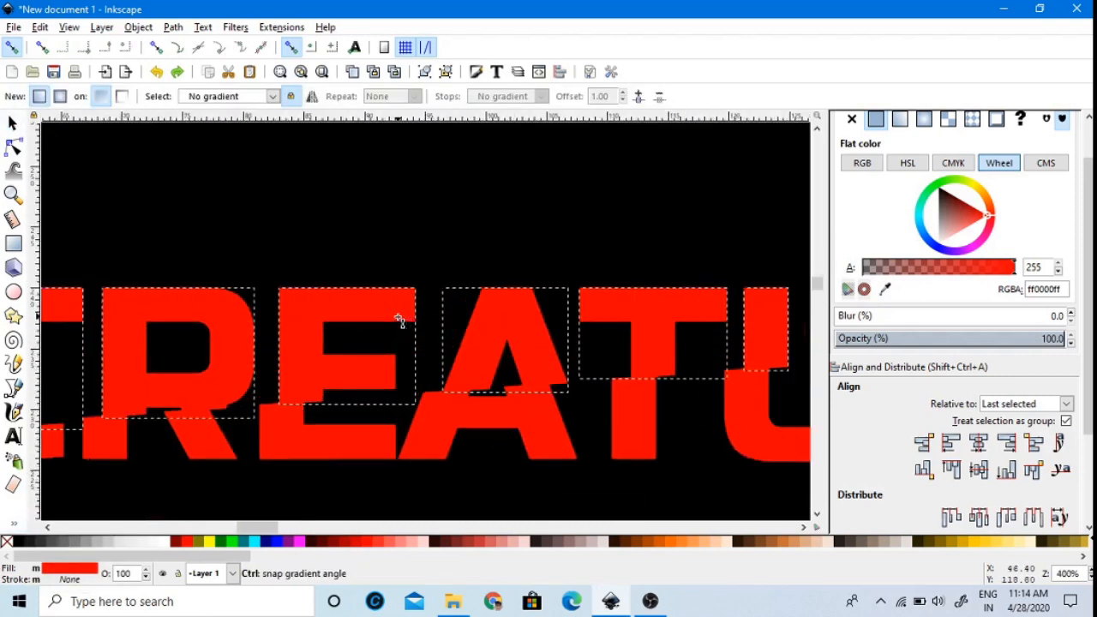
{"action": "left_click_drag", "start_coordinate": [309, 353], "coordinate": [311, 390]}
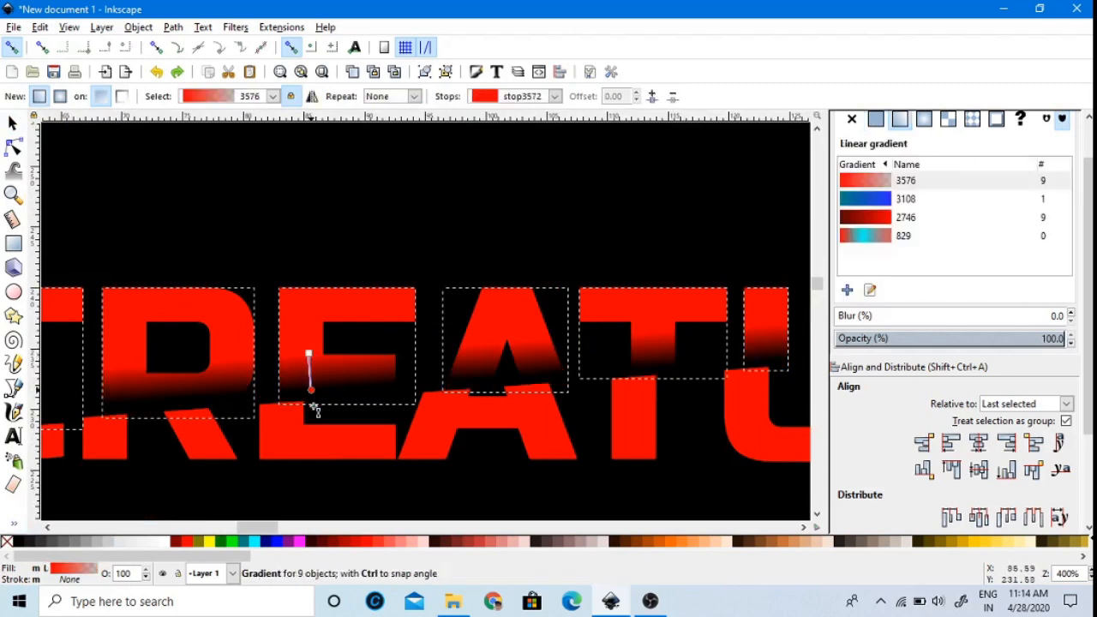
Step: Set the gradient's end stop to dark red 800000 and move its handles down across the first E's cut, slanted slightly right
{"action": "left_click", "coordinate": [310, 390]}
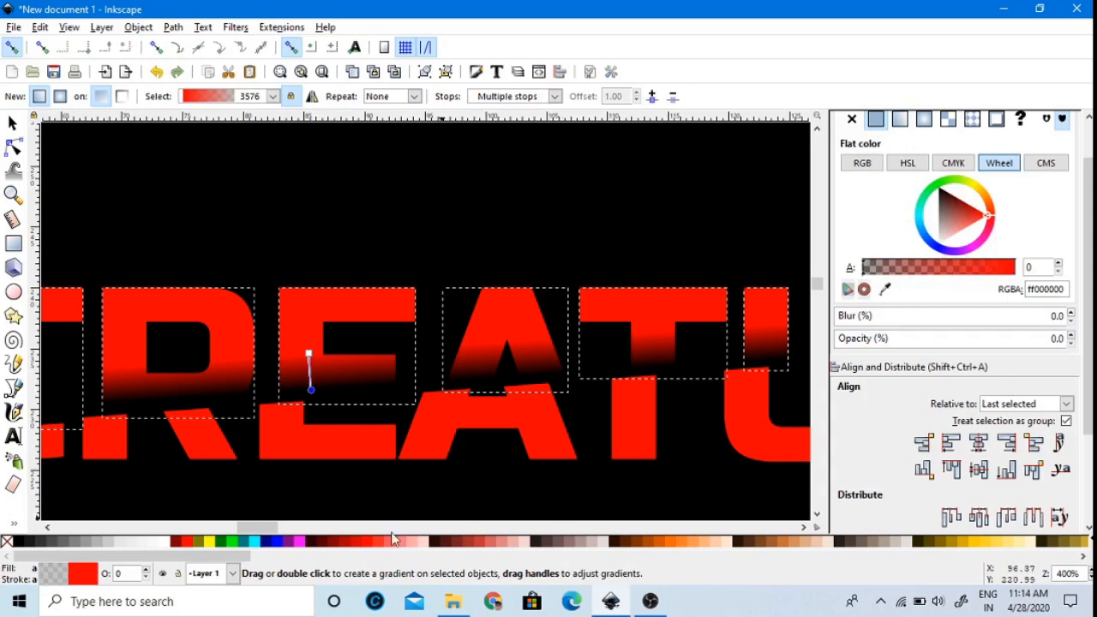
{"action": "left_click", "coordinate": [336, 541]}
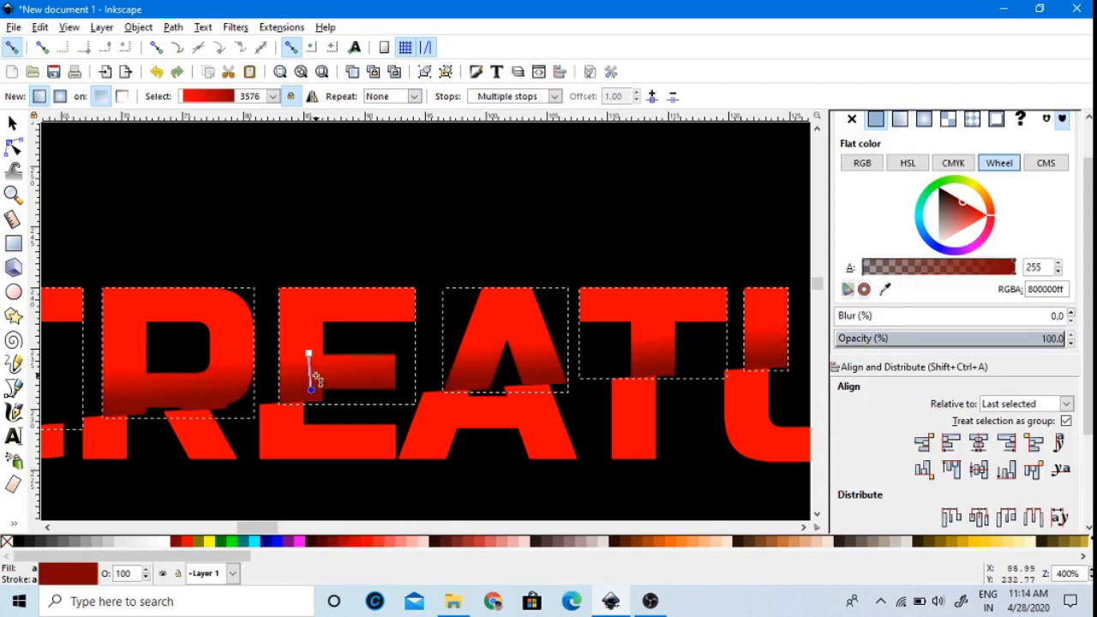
{"action": "left_click_drag", "start_coordinate": [309, 354], "coordinate": [315, 438]}
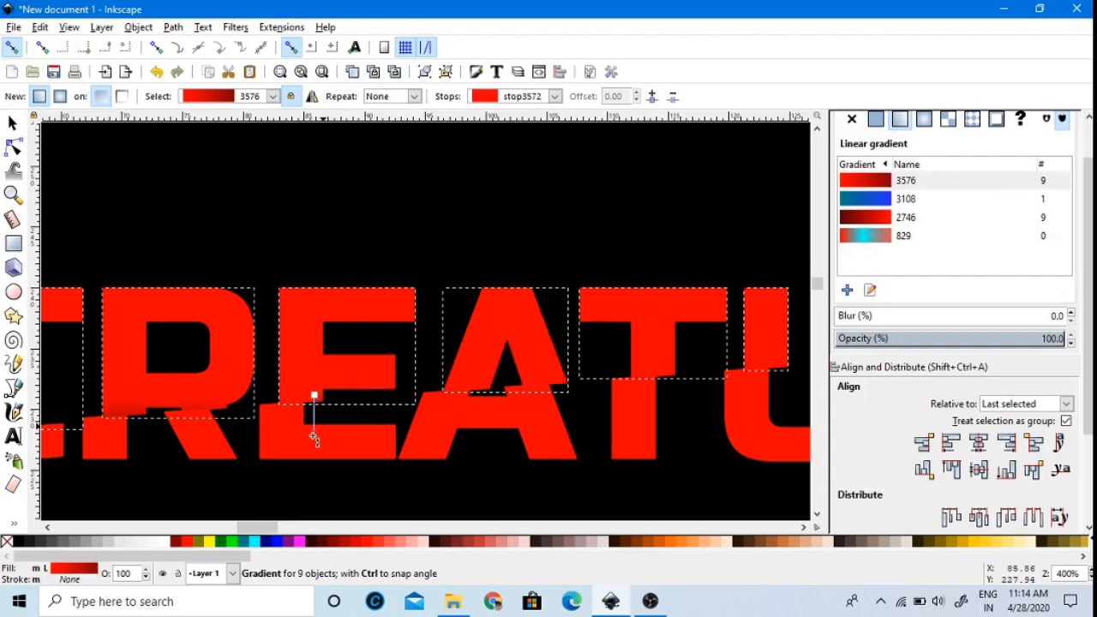
{"action": "left_click", "coordinate": [315, 439]}
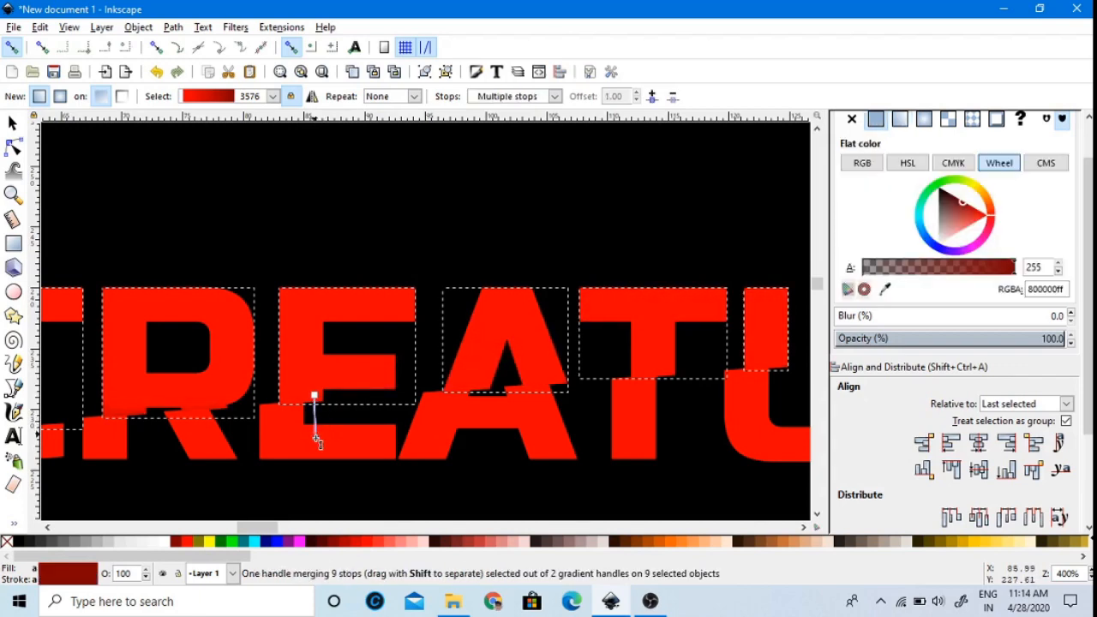
{"action": "left_click_drag", "start_coordinate": [317, 439], "coordinate": [319, 440]}
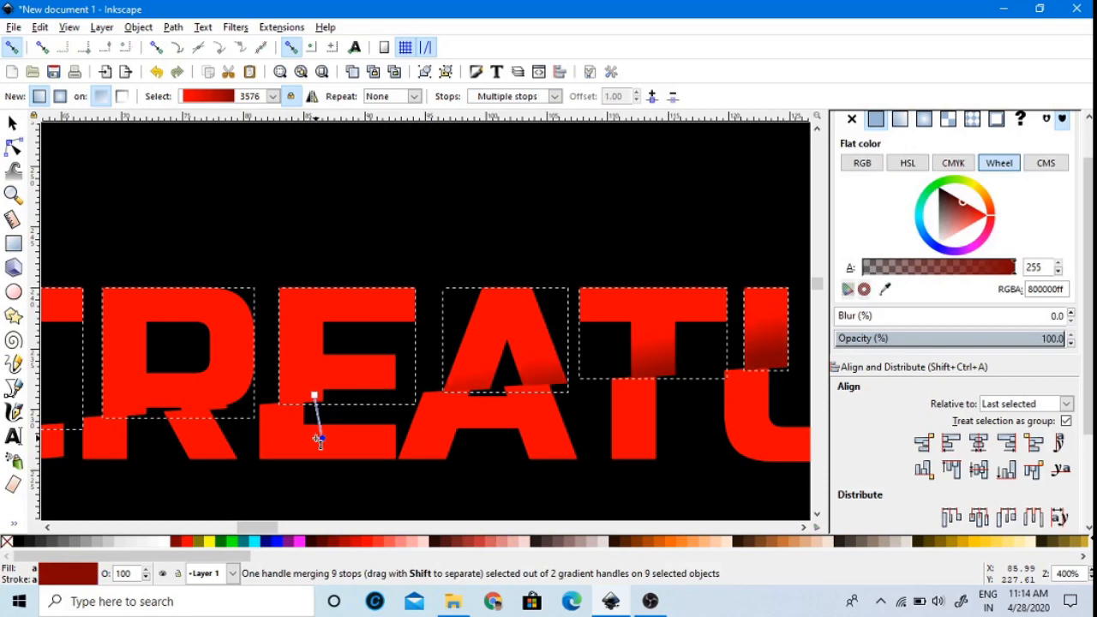
{"action": "scroll", "coordinate": [328, 407], "scroll_direction": "down", "scroll_amount": 5}
{"action": "scroll", "coordinate": [328, 406], "scroll_direction": "up", "scroll_amount": 3}
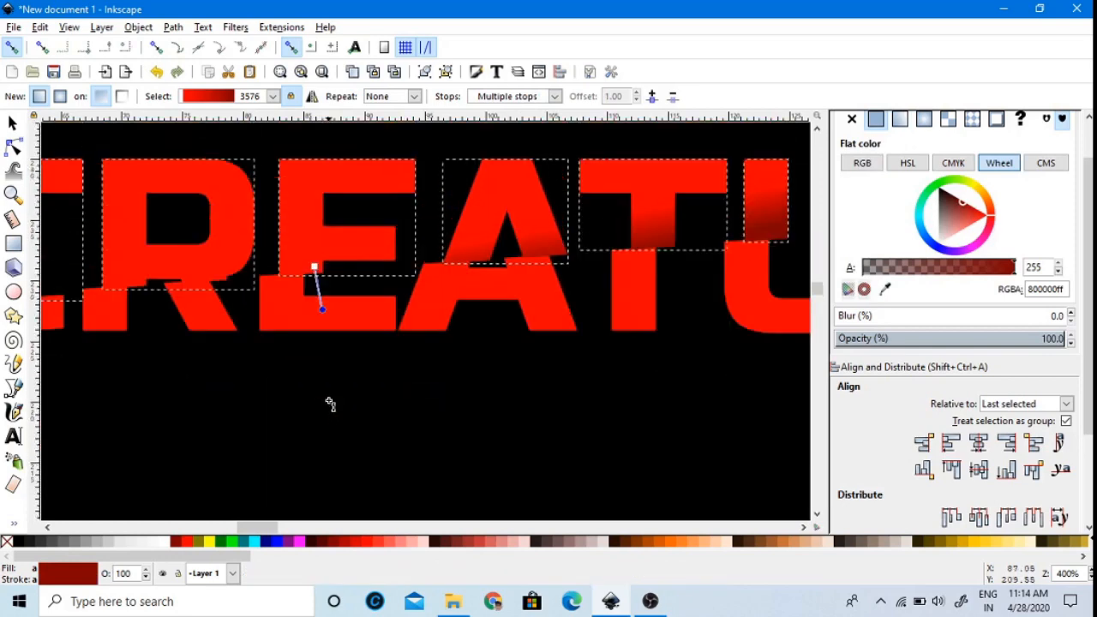
Step: Move the upper pieces' gradient handles to run almost vertically from the first E's middle to the letters' lower edge, and deselect everything
{"action": "scroll", "coordinate": [330, 404], "scroll_direction": "down", "scroll_amount": 1, "text": "ctrl"}
{"action": "scroll", "coordinate": [330, 403], "scroll_direction": "down", "scroll_amount": 1, "text": "ctrl"}
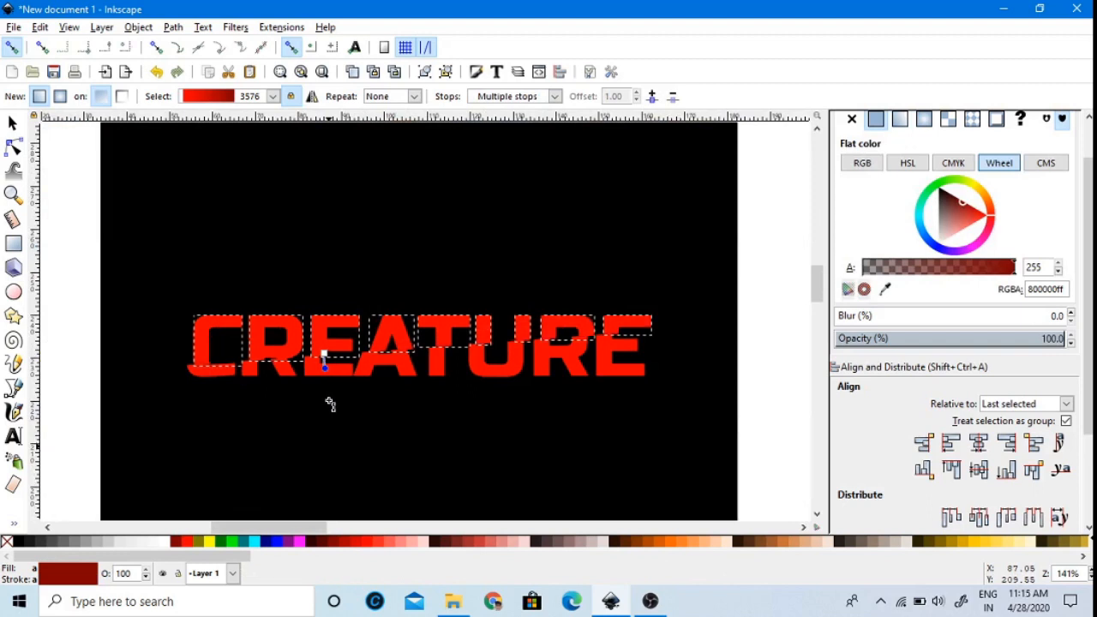
{"action": "key", "text": "Right"}
{"action": "key", "text": "Left"}
{"action": "left_click", "coordinate": [324, 353]}
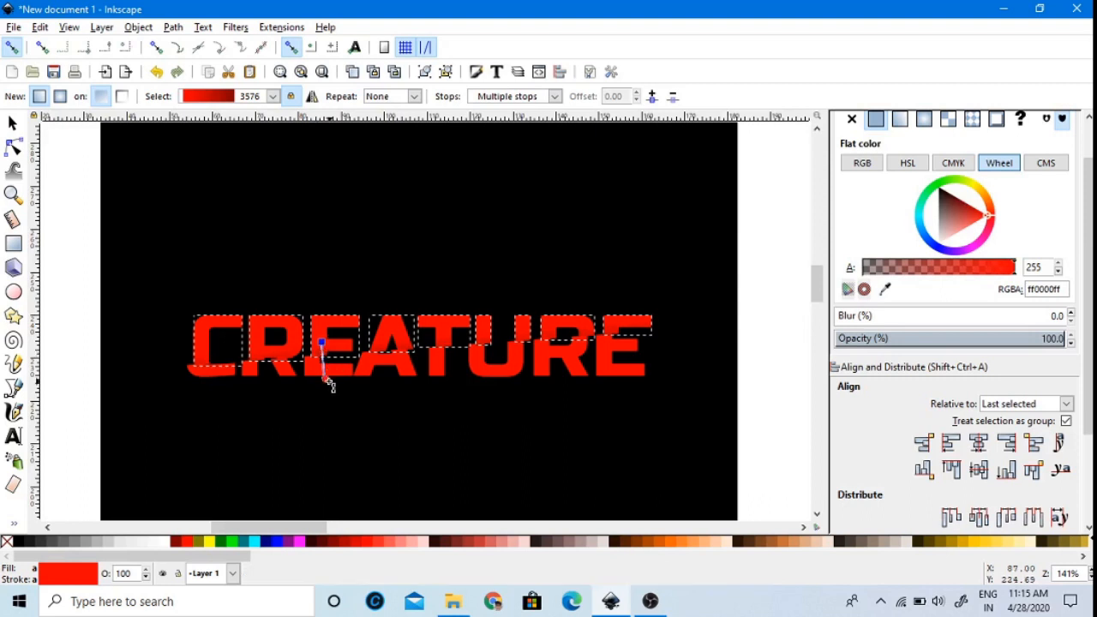
{"action": "left_click", "coordinate": [325, 377]}
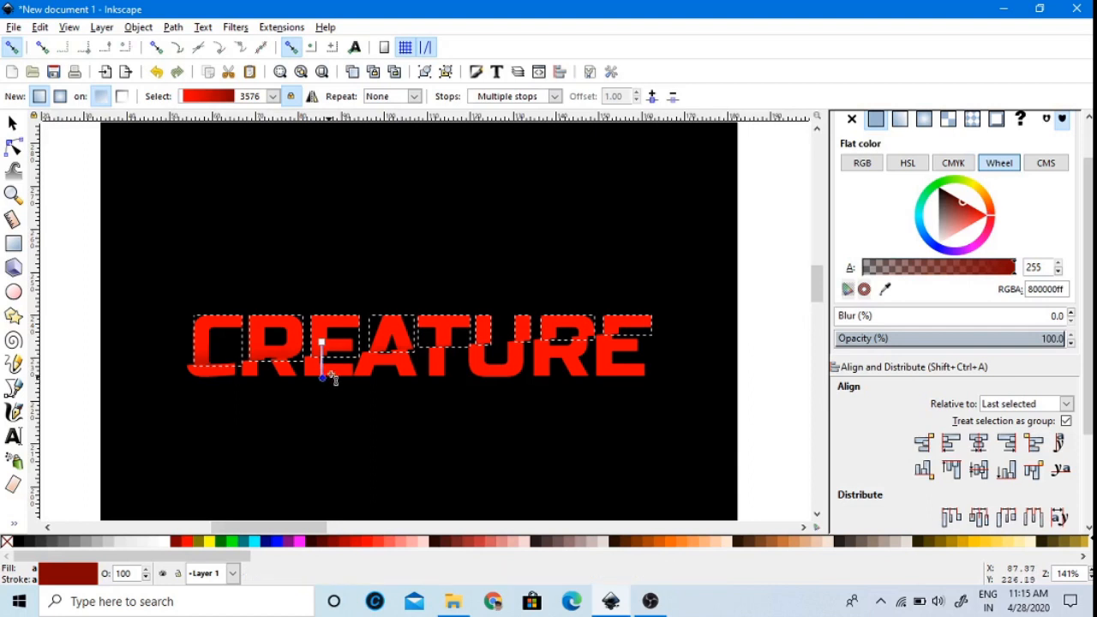
{"action": "left_click", "coordinate": [12, 123]}
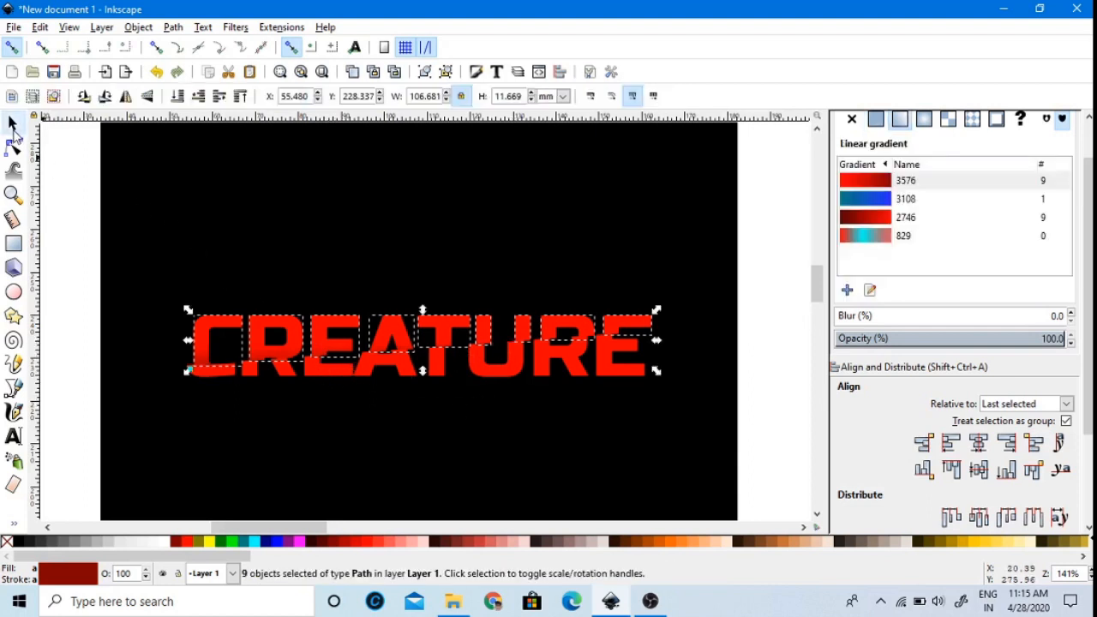
{"action": "left_click", "coordinate": [81, 306]}
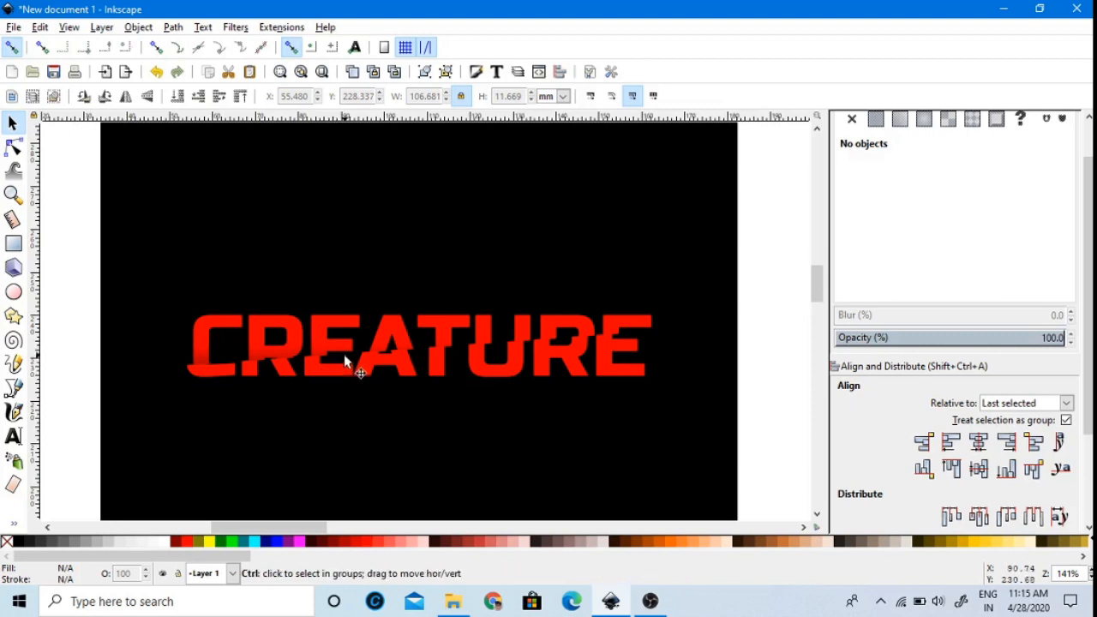
Step: Examine the gradient shading along the cut of the CREATURE text, both close up and with the whole black rectangle in view
{"action": "scroll", "coordinate": [344, 354], "scroll_direction": "down", "scroll_amount": 1, "text": "ctrl"}
{"action": "scroll", "coordinate": [338, 351], "scroll_direction": "up", "scroll_amount": 2, "text": "ctrl"}
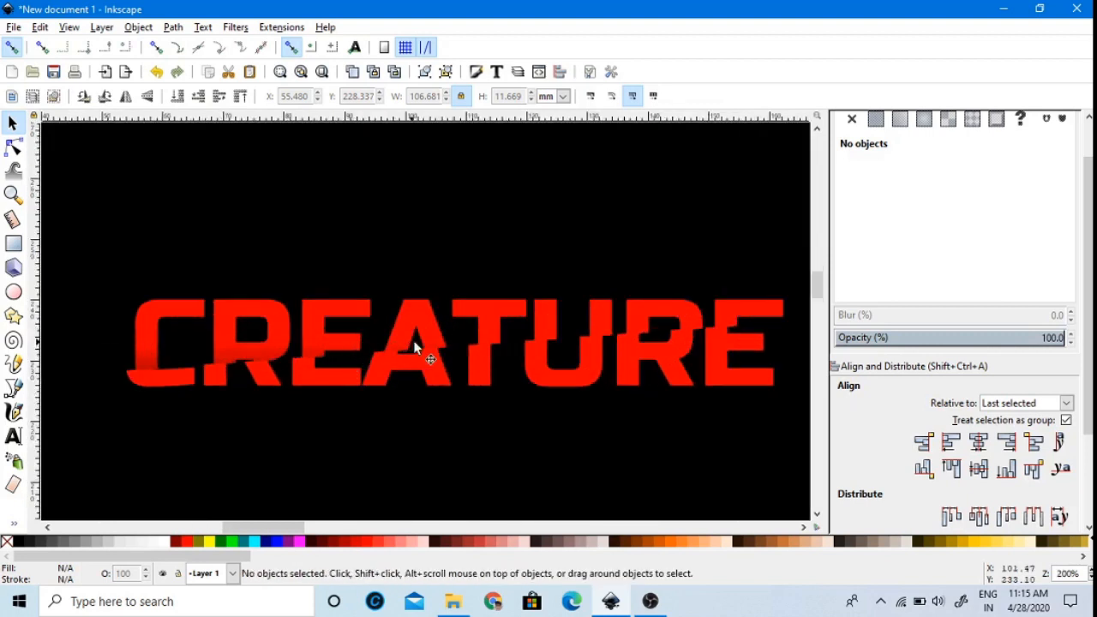
{"action": "scroll", "coordinate": [459, 341], "scroll_direction": "down", "scroll_amount": 1, "text": "ctrl"}
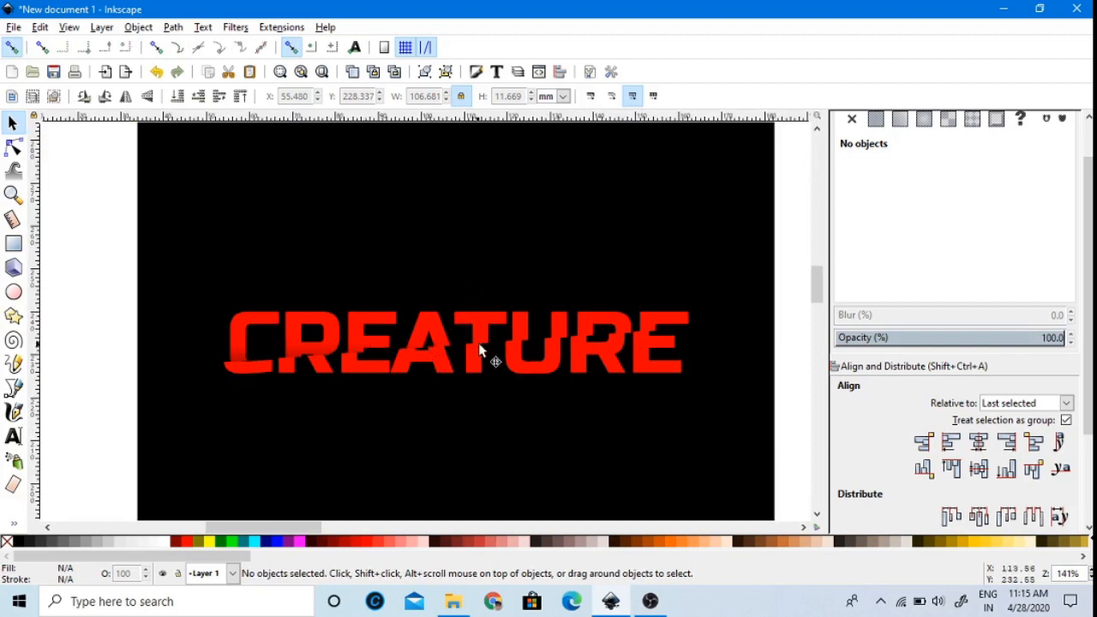
{"action": "scroll", "coordinate": [331, 341], "scroll_direction": "down", "scroll_amount": 3}
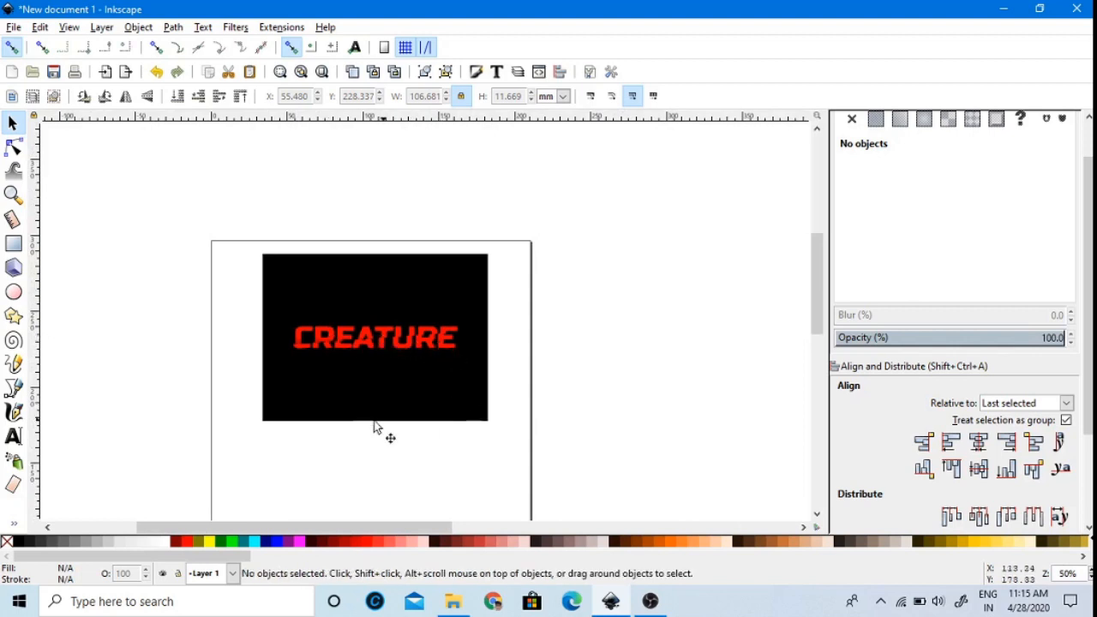
{"action": "scroll", "coordinate": [303, 340], "scroll_direction": "up", "scroll_amount": 5}
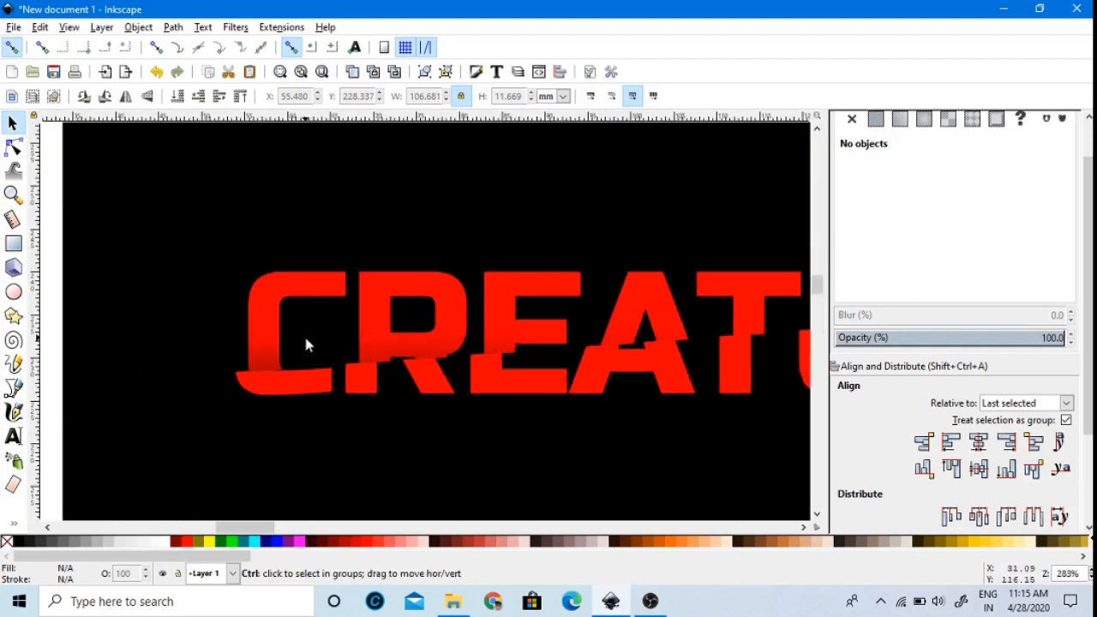
{"action": "scroll", "coordinate": [303, 340], "scroll_direction": "down", "scroll_amount": 4}
{"action": "scroll", "coordinate": [383, 354], "scroll_direction": "up", "scroll_amount": 3}
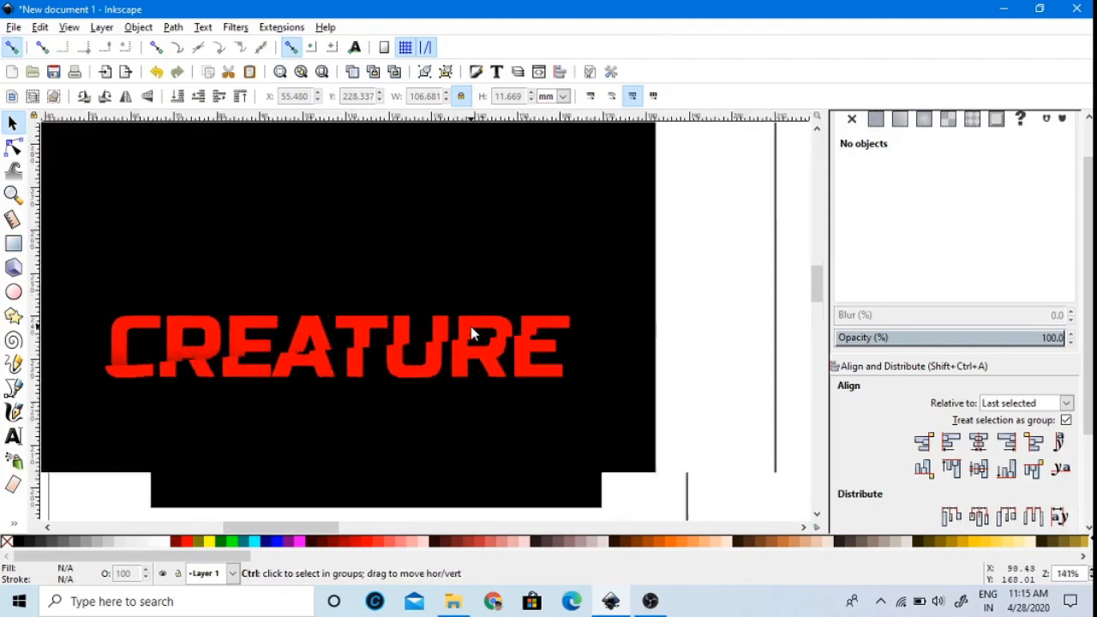
{"action": "scroll", "coordinate": [390, 354], "scroll_direction": "down", "scroll_amount": 1}
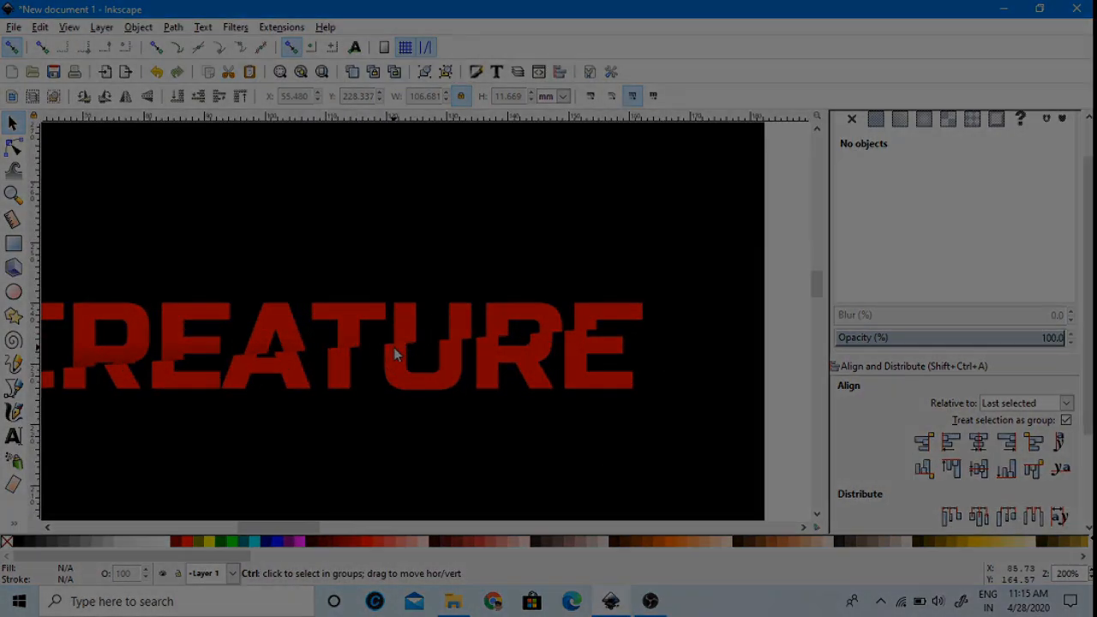
{"action": "scroll", "coordinate": [393, 347], "scroll_direction": "down", "scroll_amount": 2}
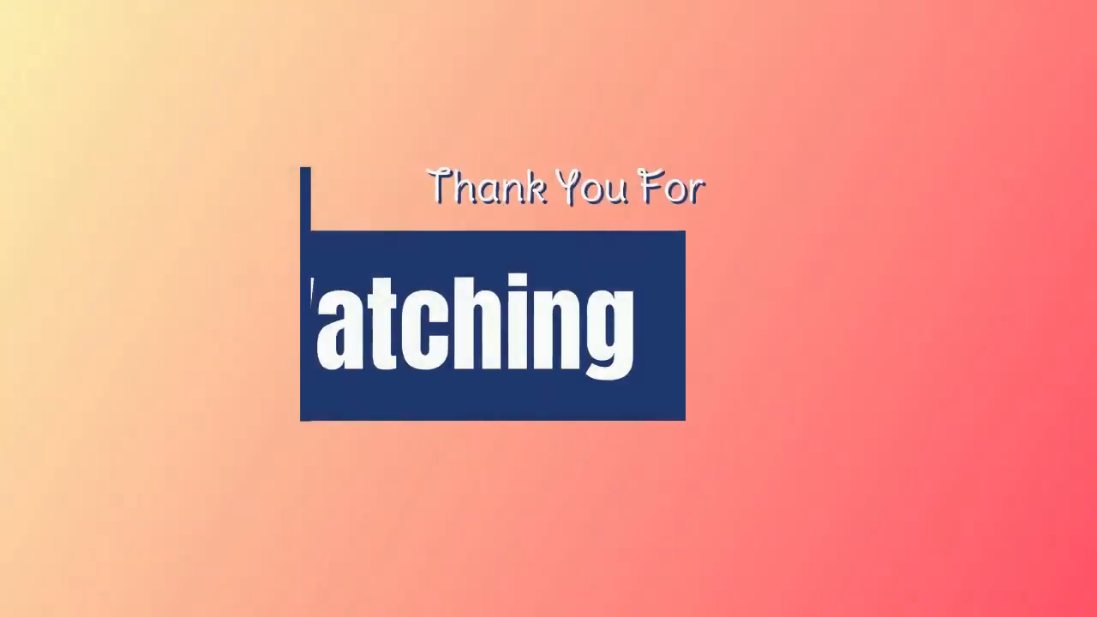